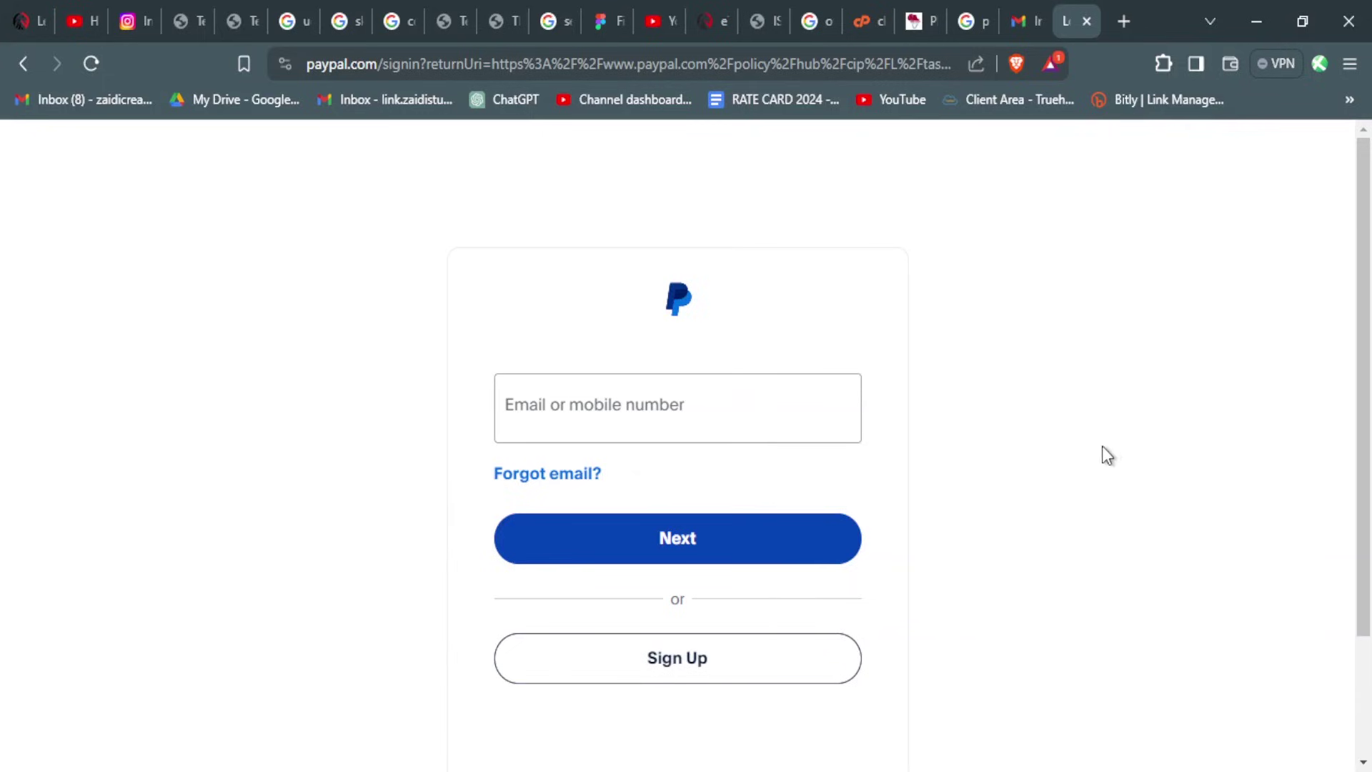
- Go to paypal.com and start signing up for a new account
click(527, 55)
key(ctrl+a)
text(pay)
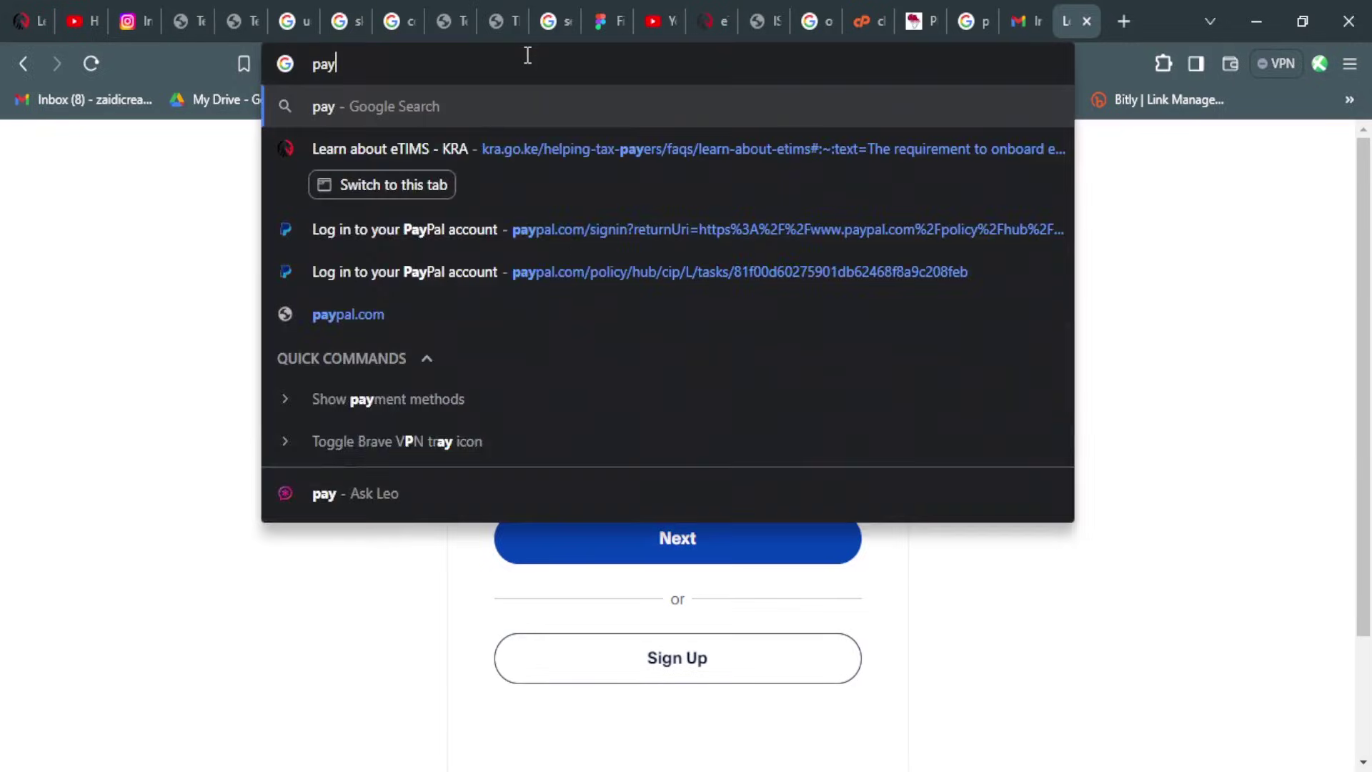
text(pal.com)
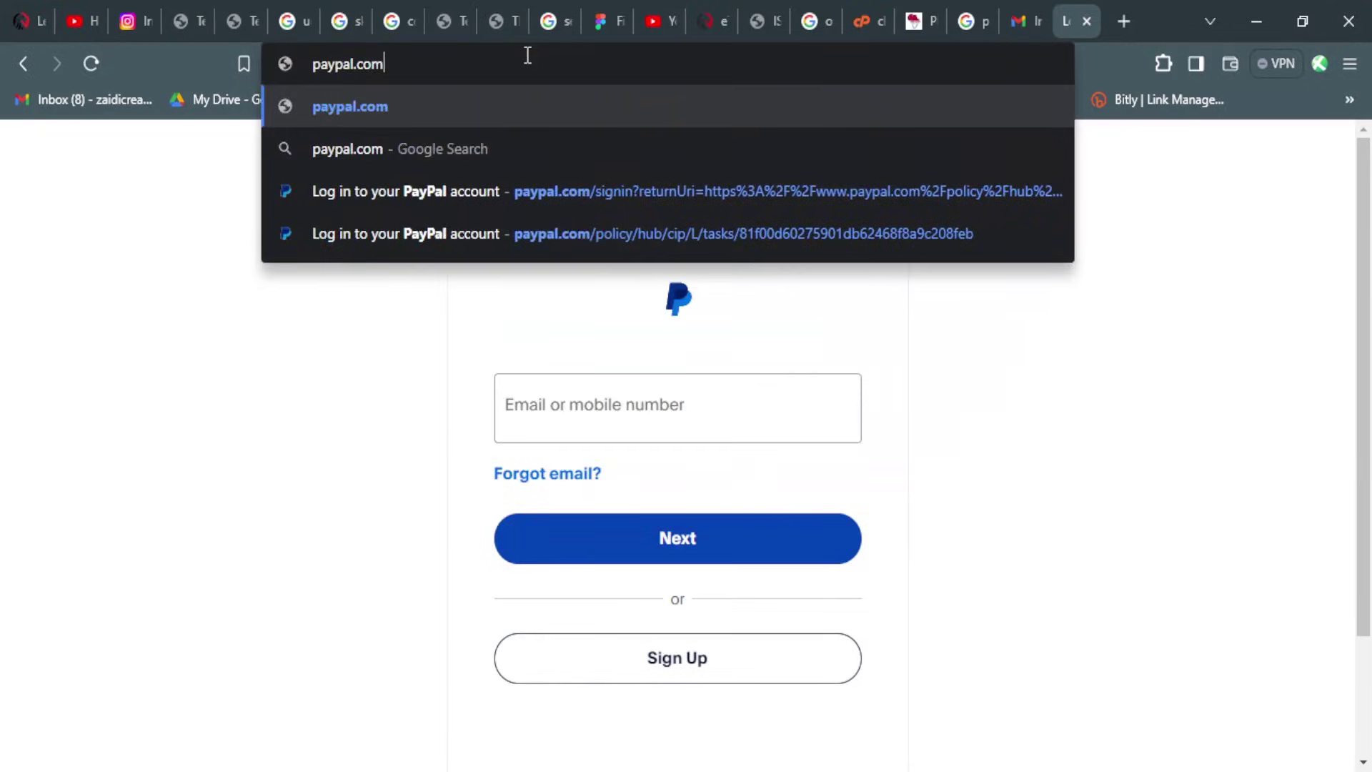
key(Return)
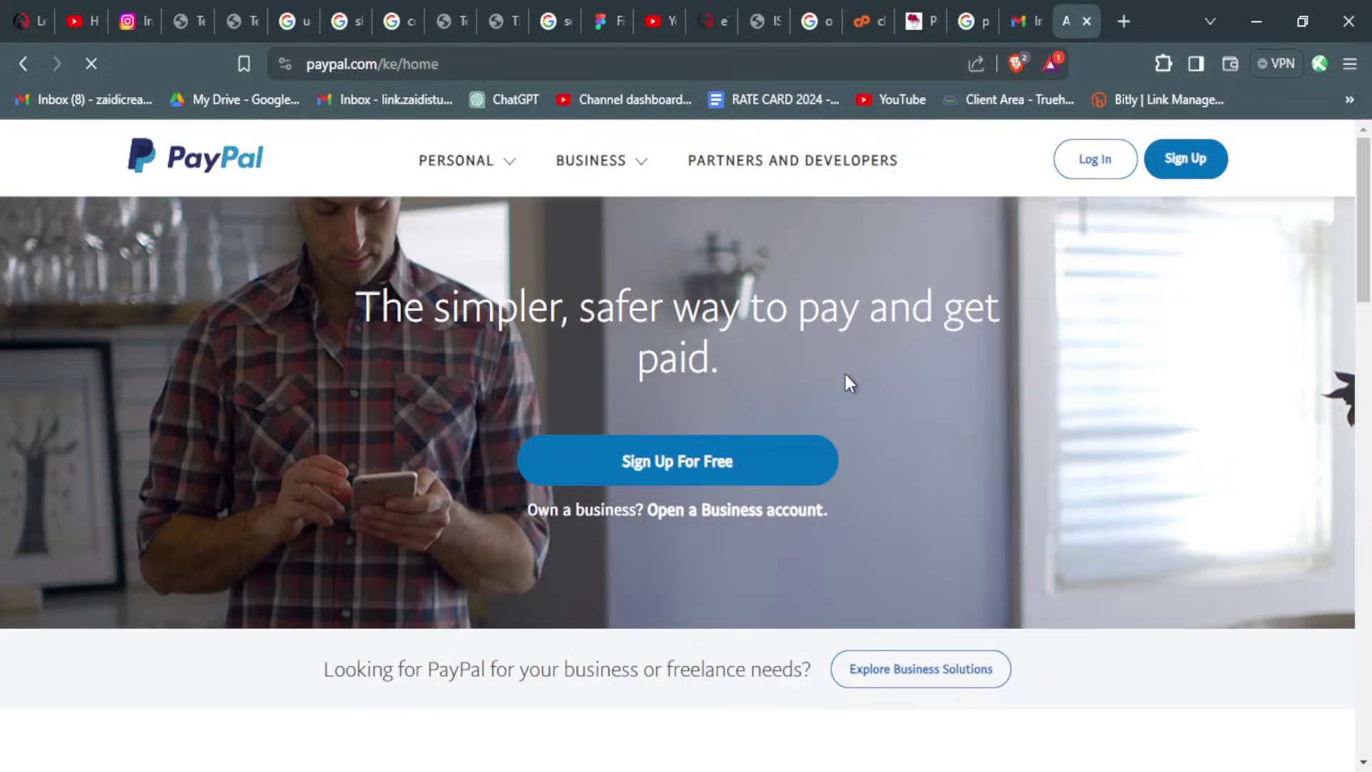
click(1195, 164)
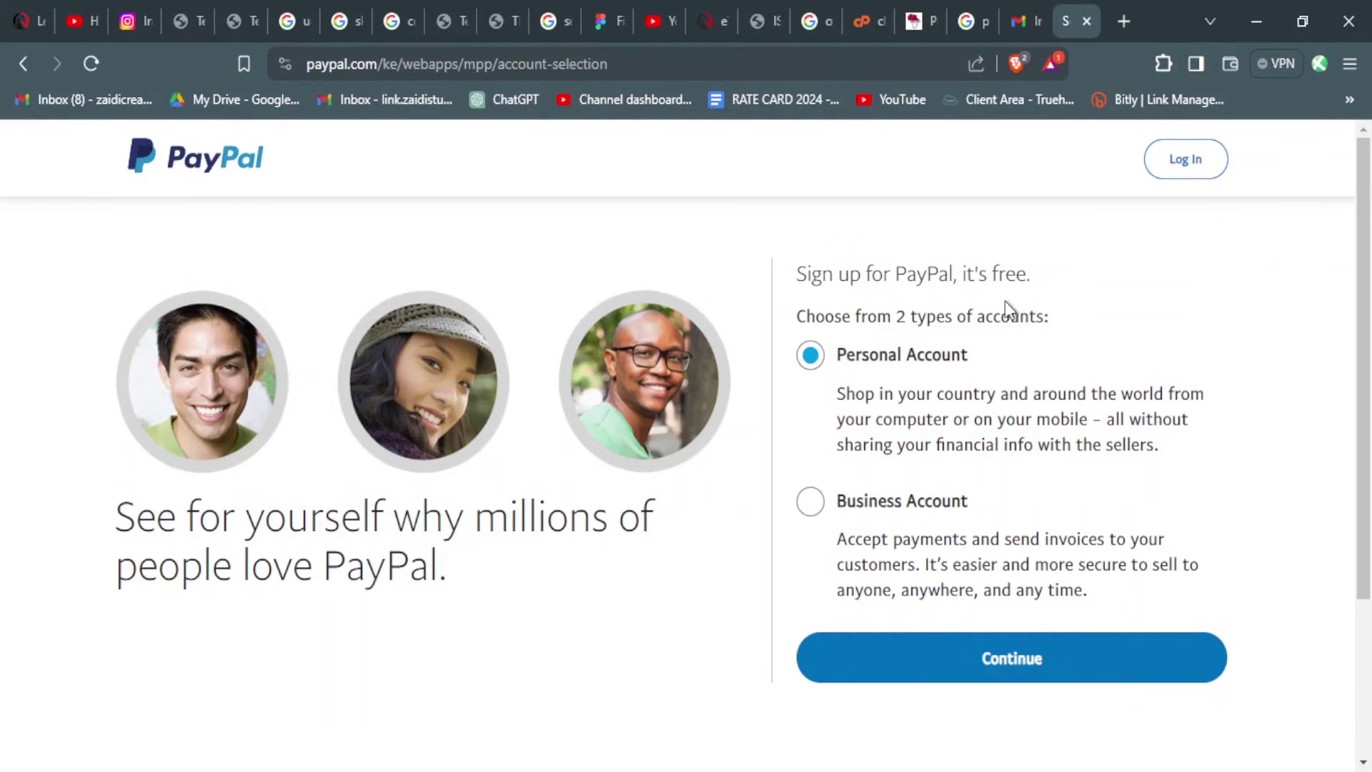
- Choose the Business Account type and continue to the first name field of its registration form
scroll(1044, 520, down, 2)
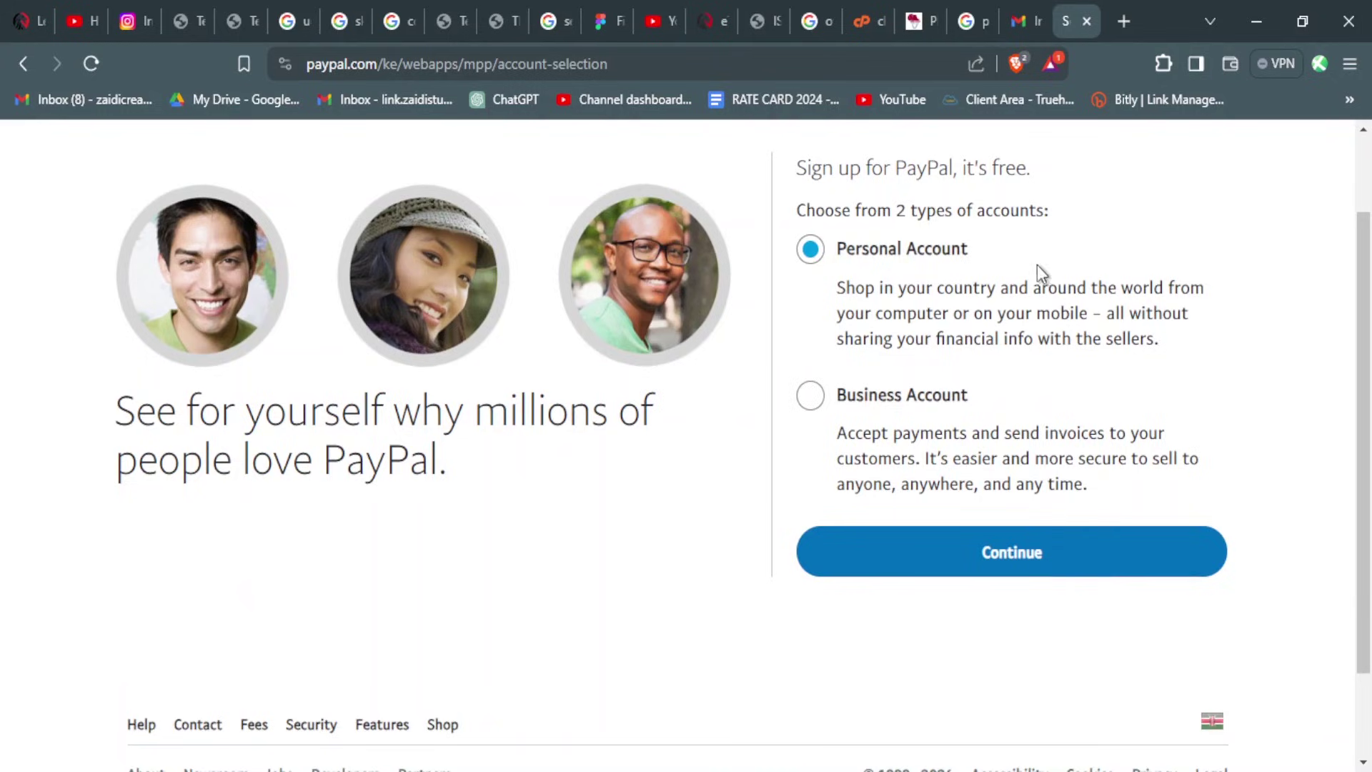
scroll(1071, 257, up, 2)
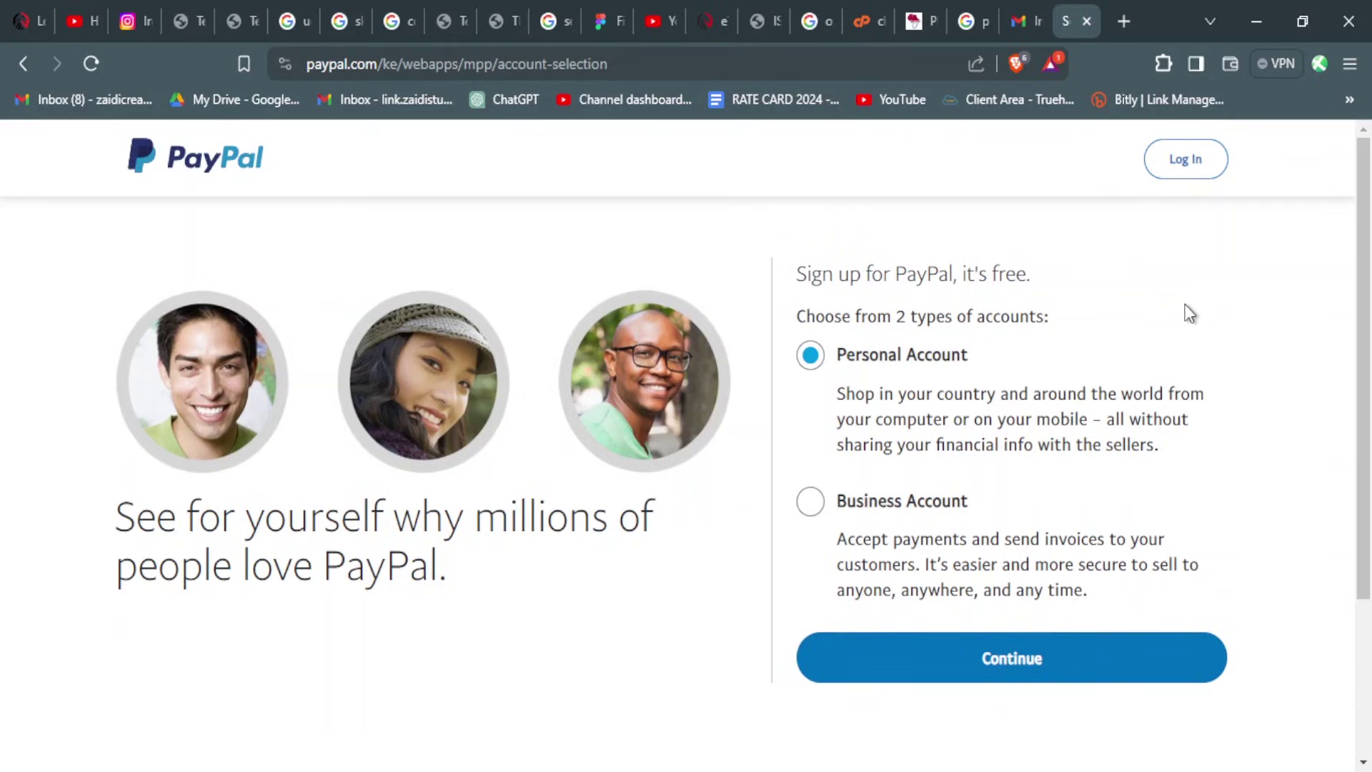
click(815, 506)
click(1009, 676)
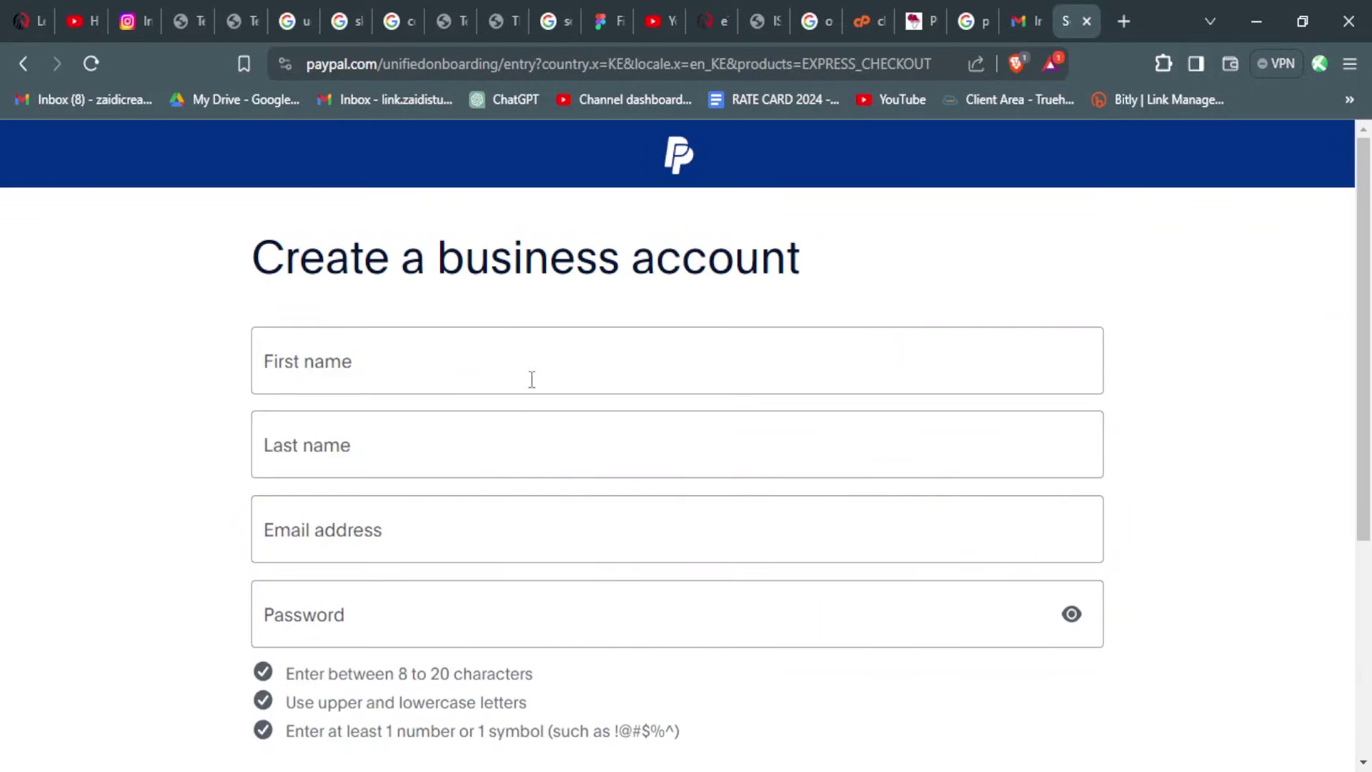
click(726, 367)
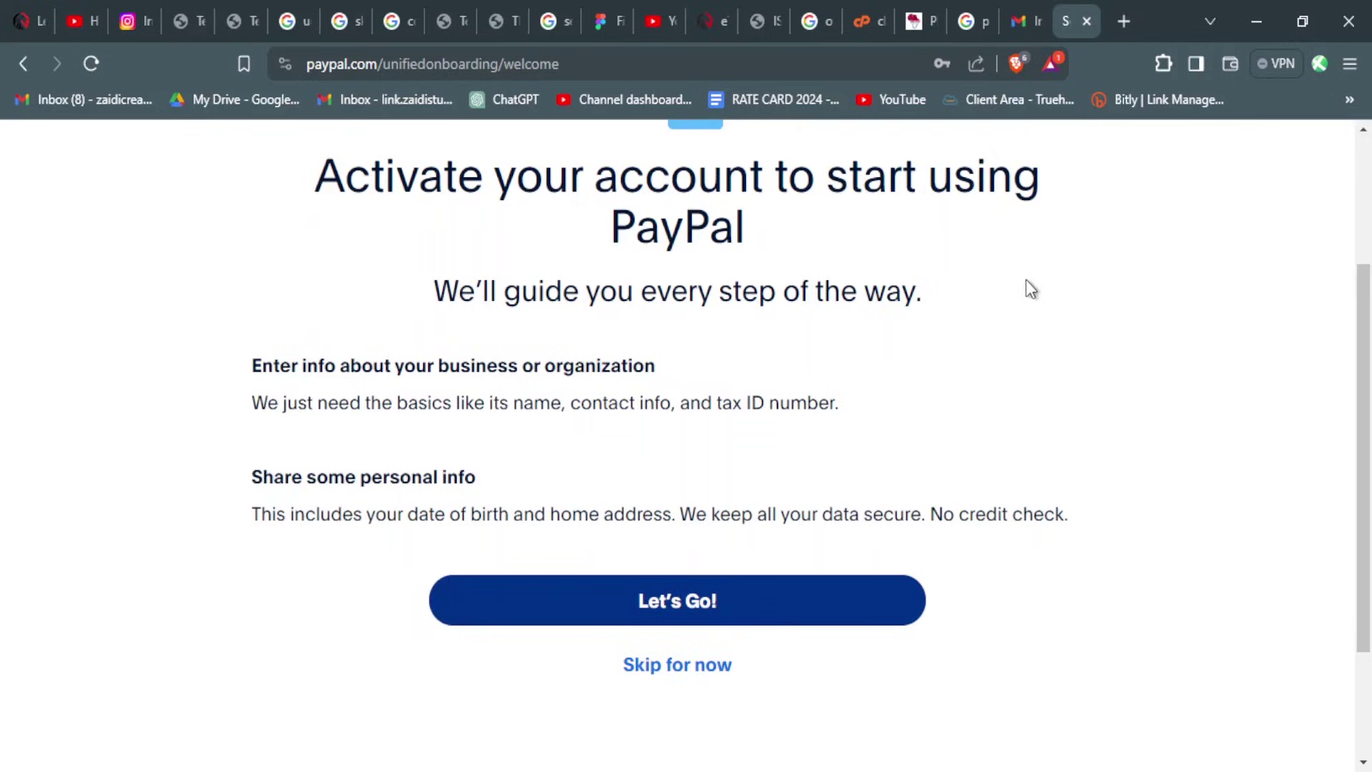
- Start the account activation and register as a Business of the type Nonprofit organization
click(671, 623)
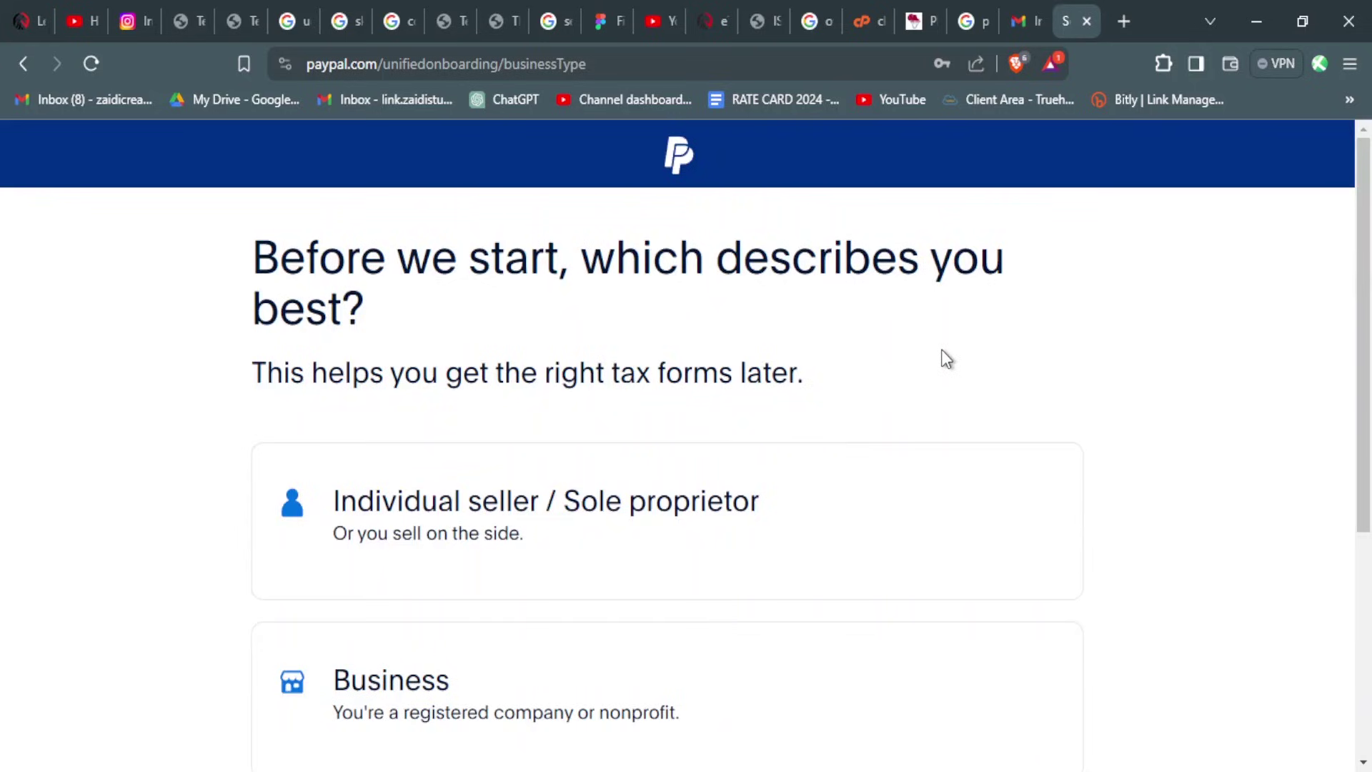
scroll(942, 349, down, 3)
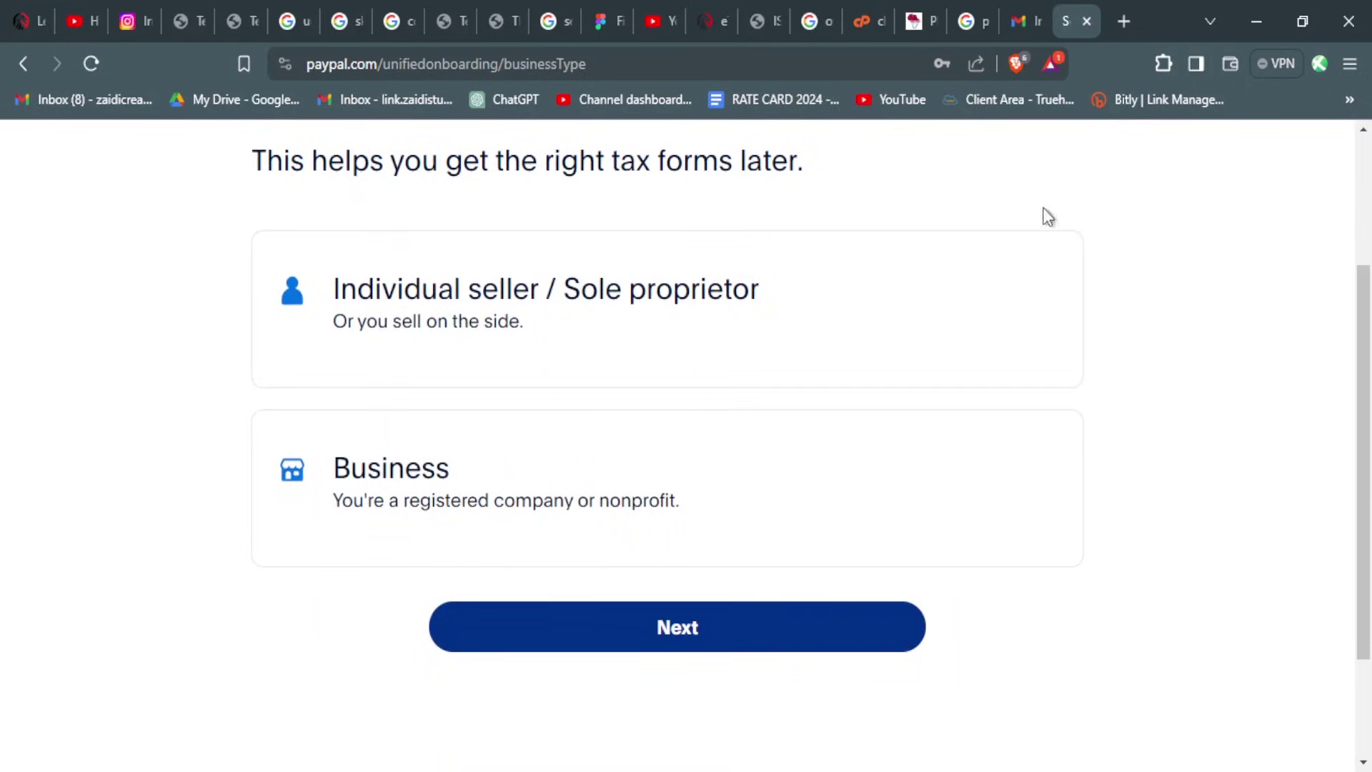
click(429, 474)
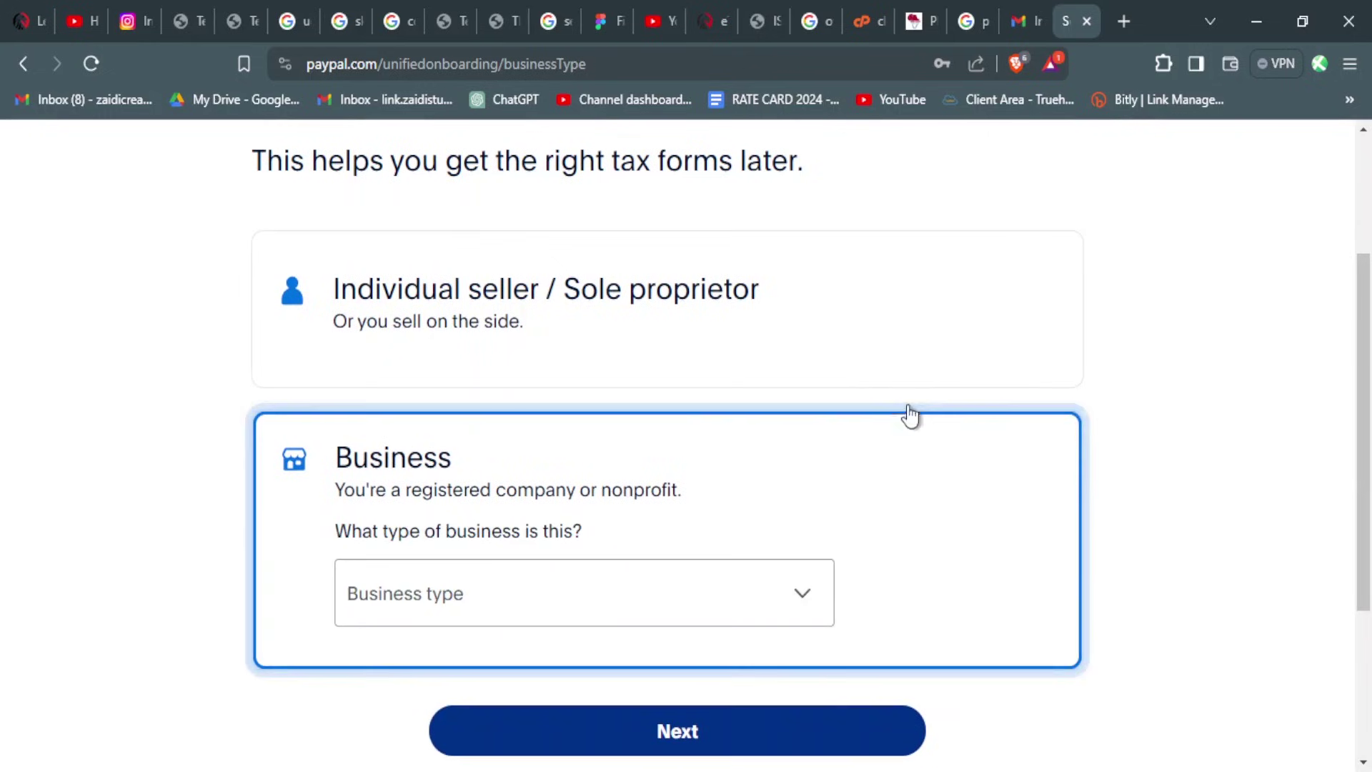
click(600, 591)
scroll(699, 499, down, 3)
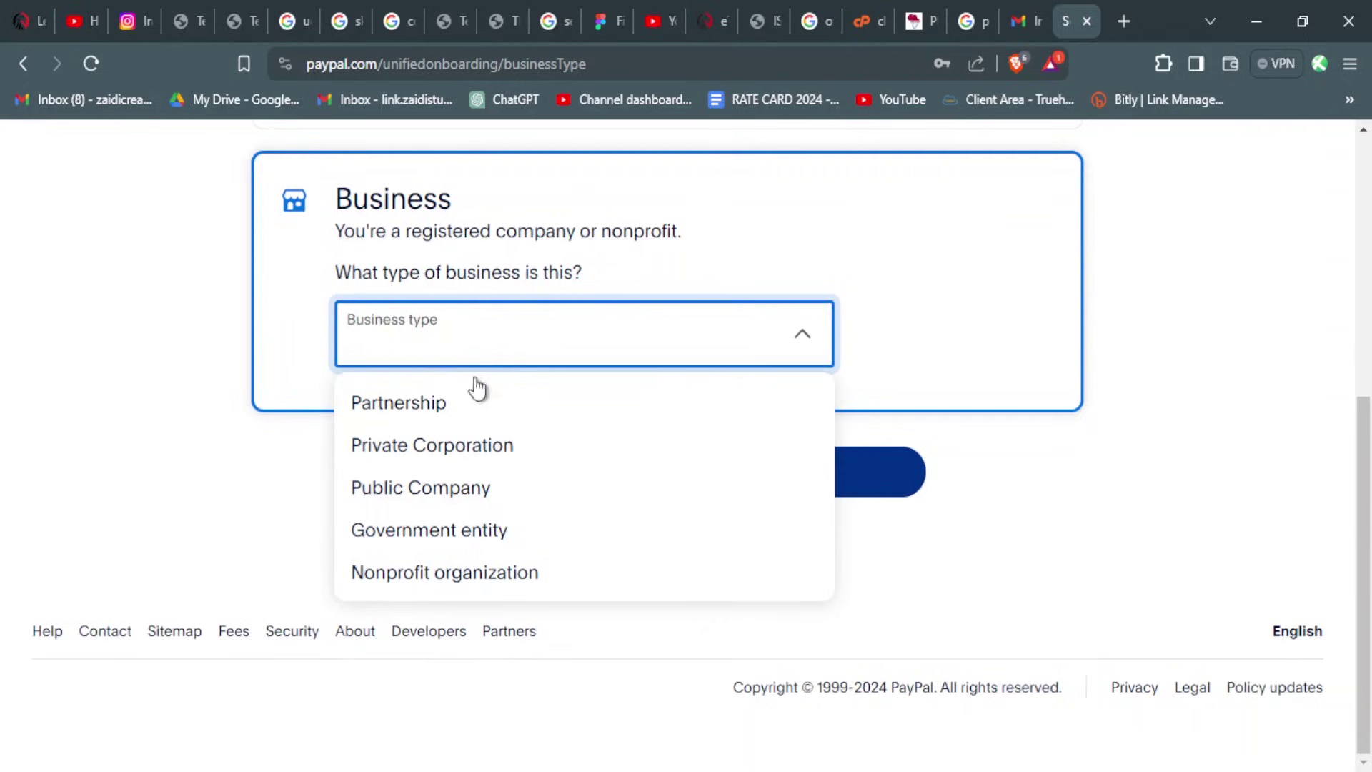
click(469, 581)
click(815, 484)
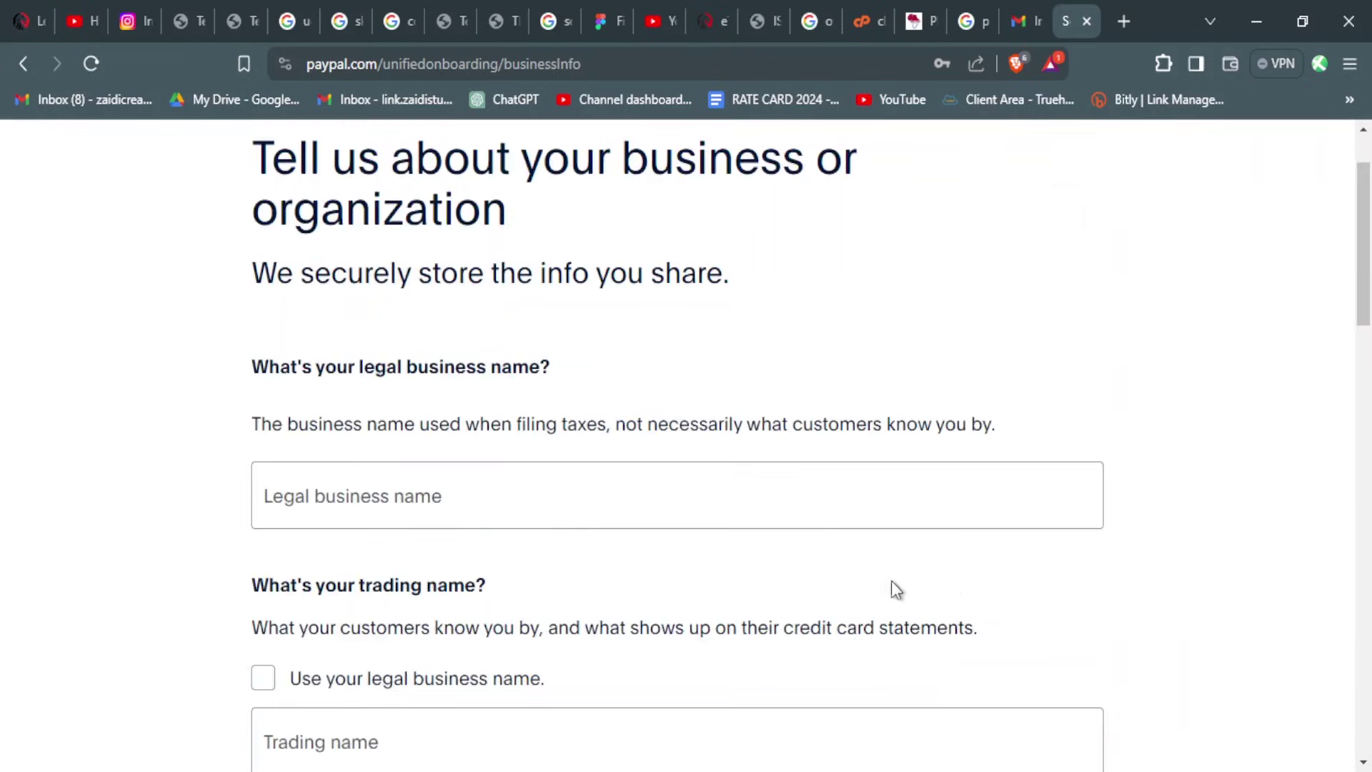
- Enter the legal business name, reuse it as the trading name, and open the primary currency choices
click(336, 509)
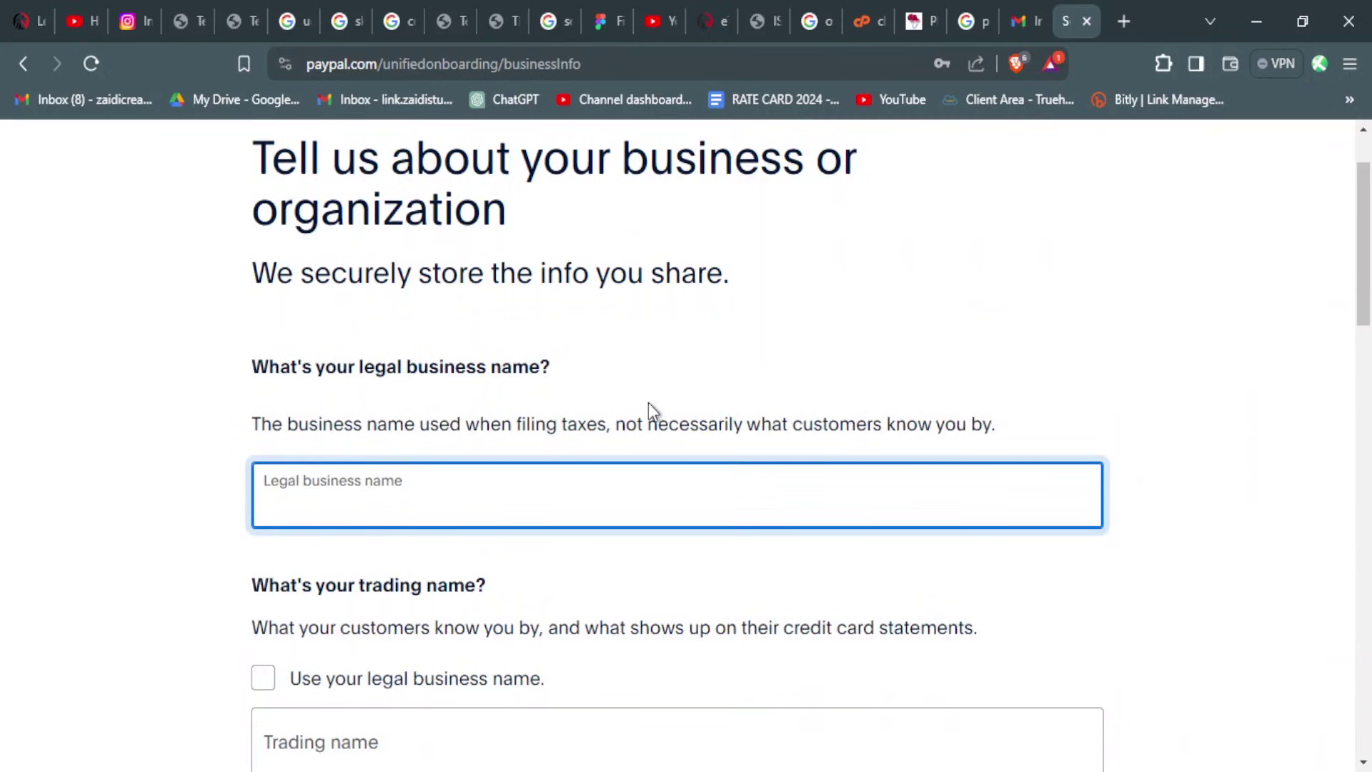
text(...)
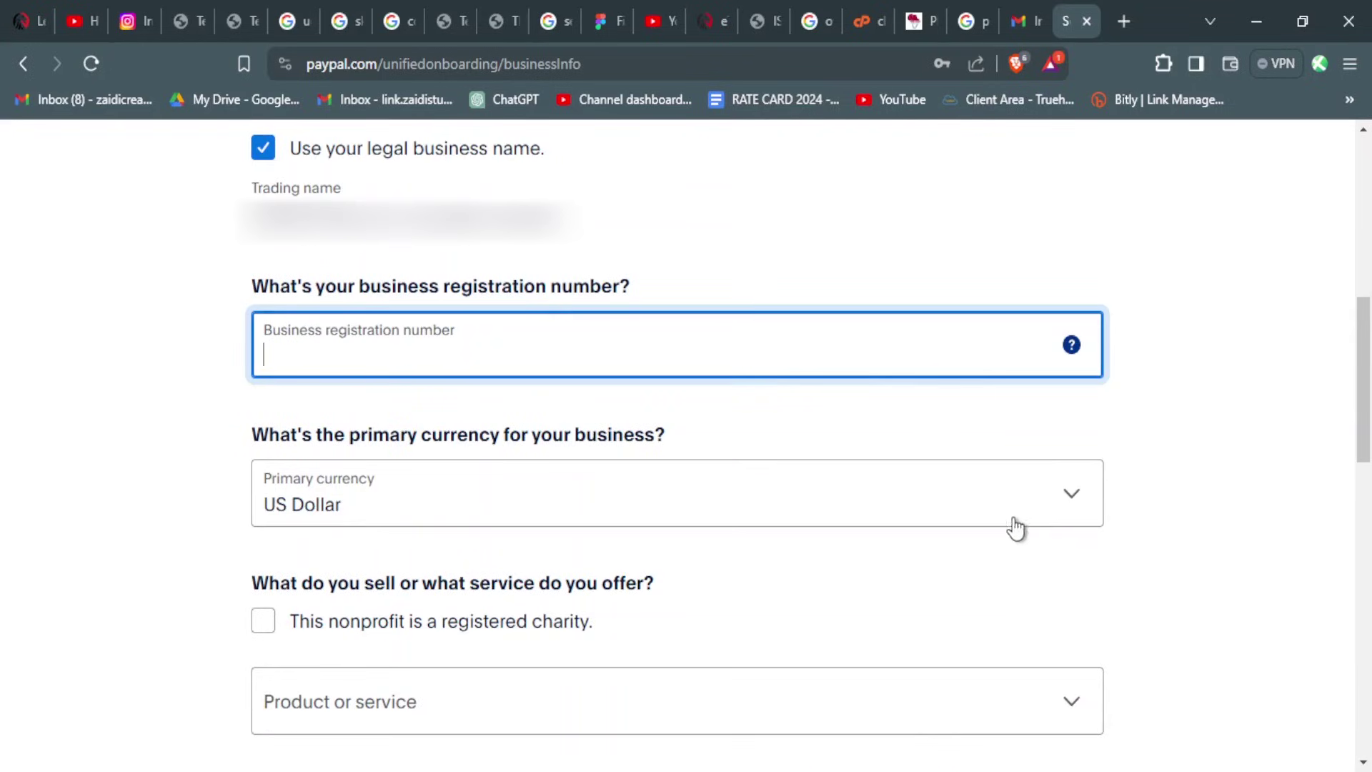
click(1014, 527)
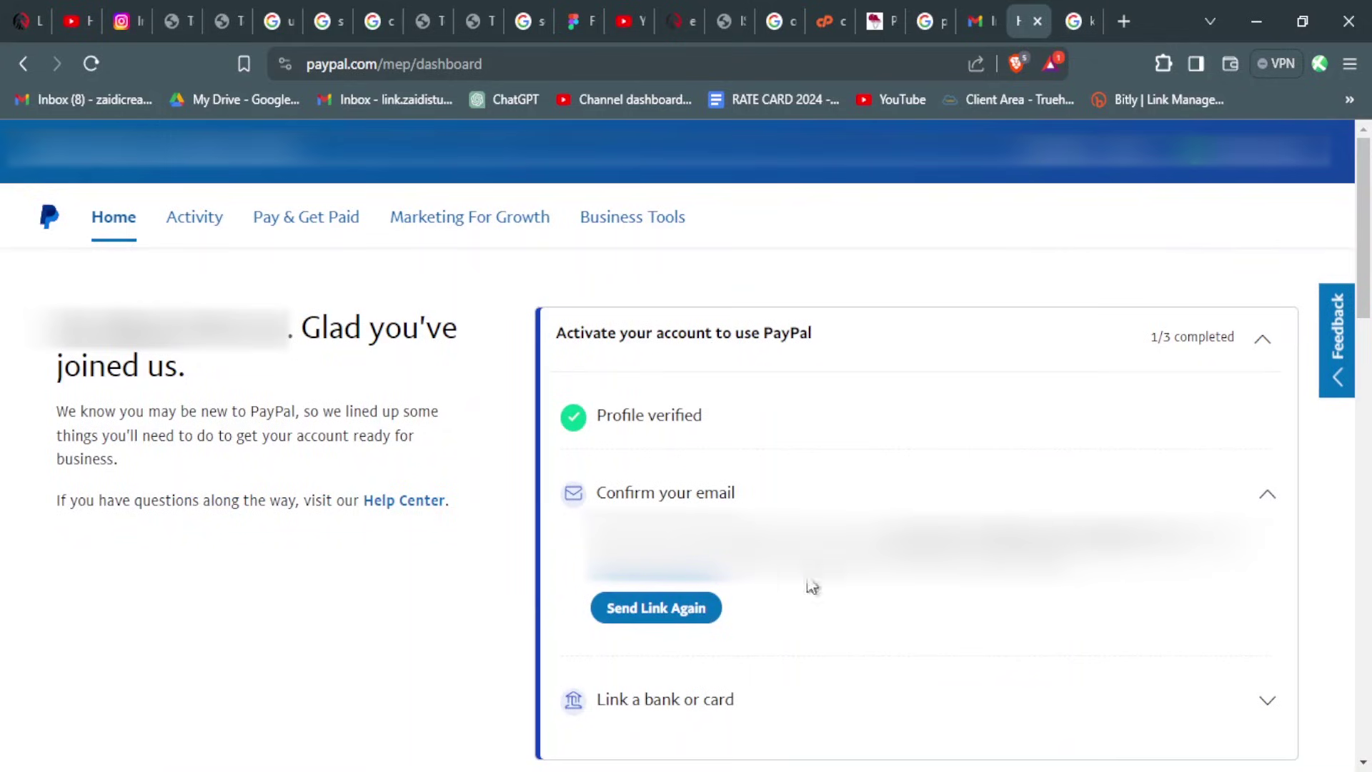
- Switch to Gmail, confirm the email address through PayPal's confirmation message, and continue to the PayPal dashboard
click(981, 14)
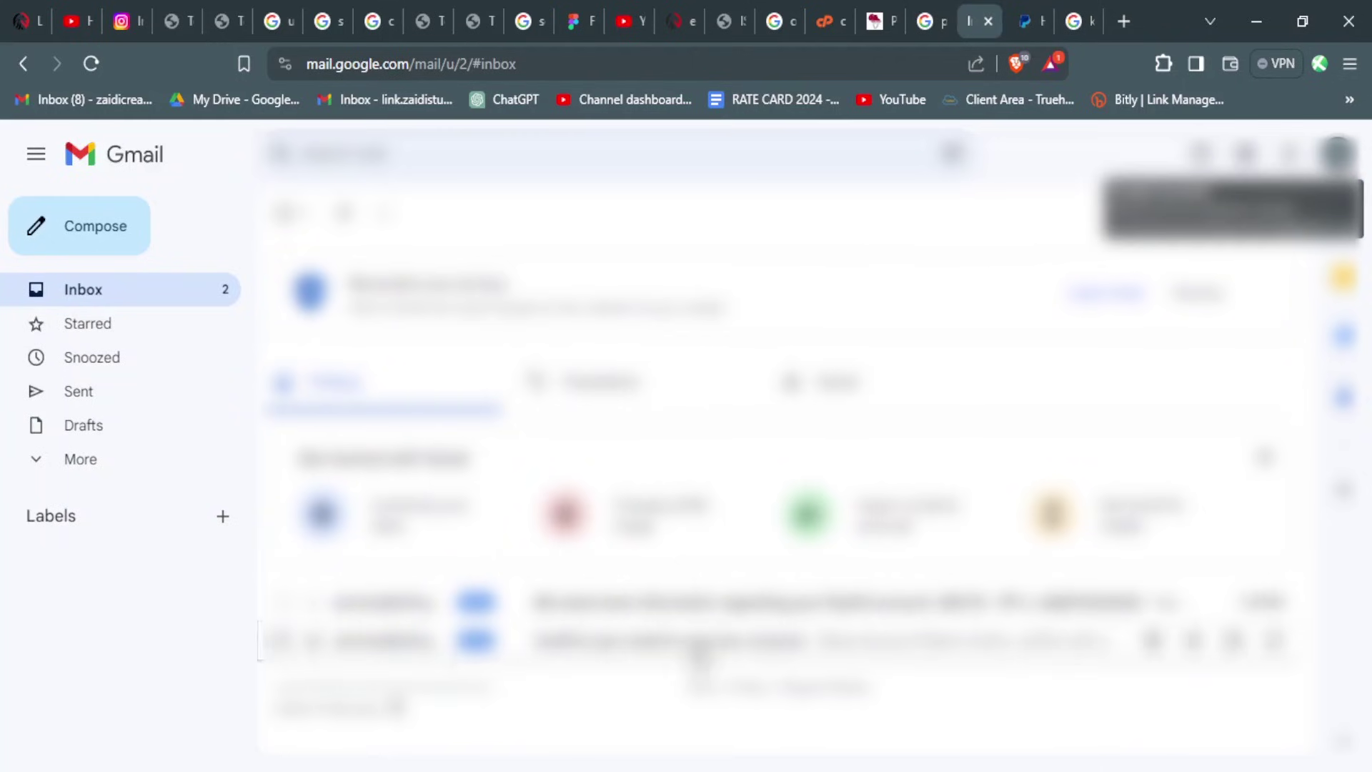
click(699, 647)
scroll(698, 650, down, 6)
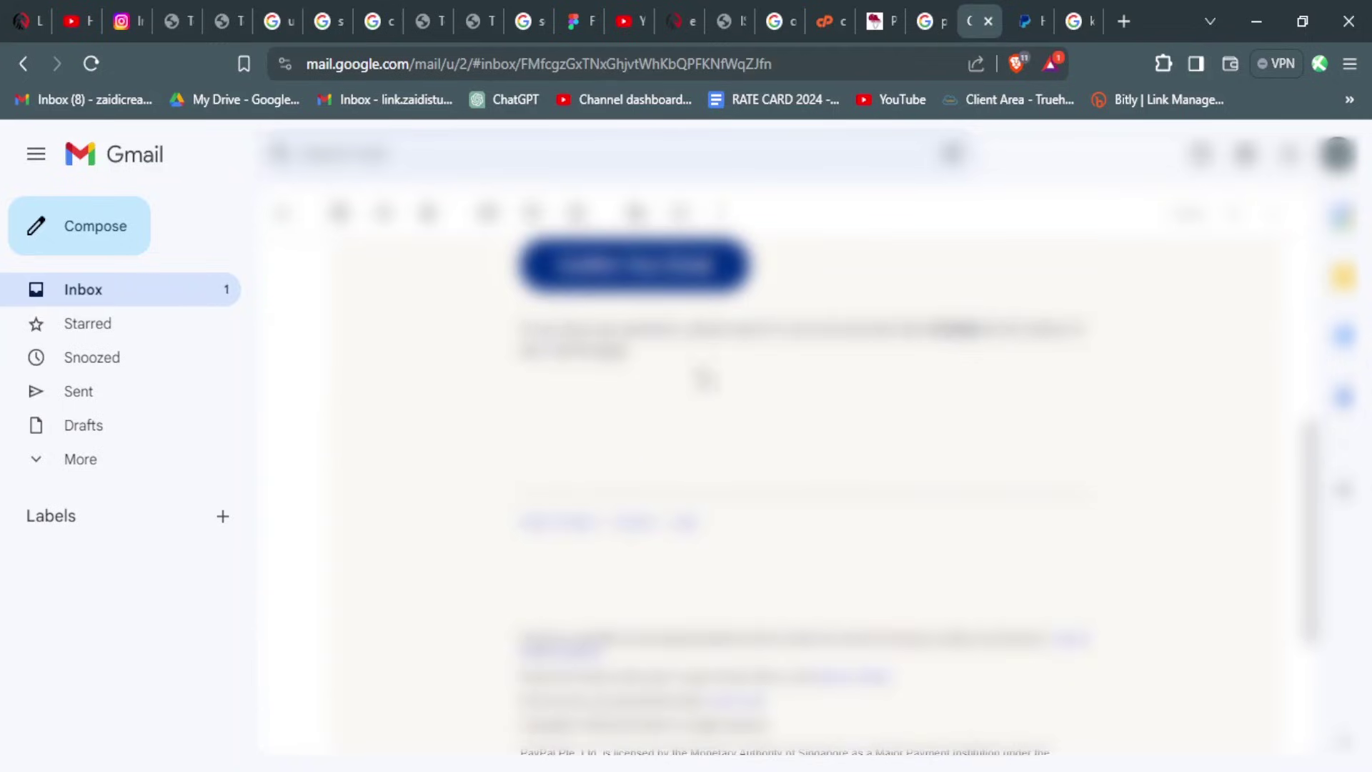
scroll(704, 380, up, 5)
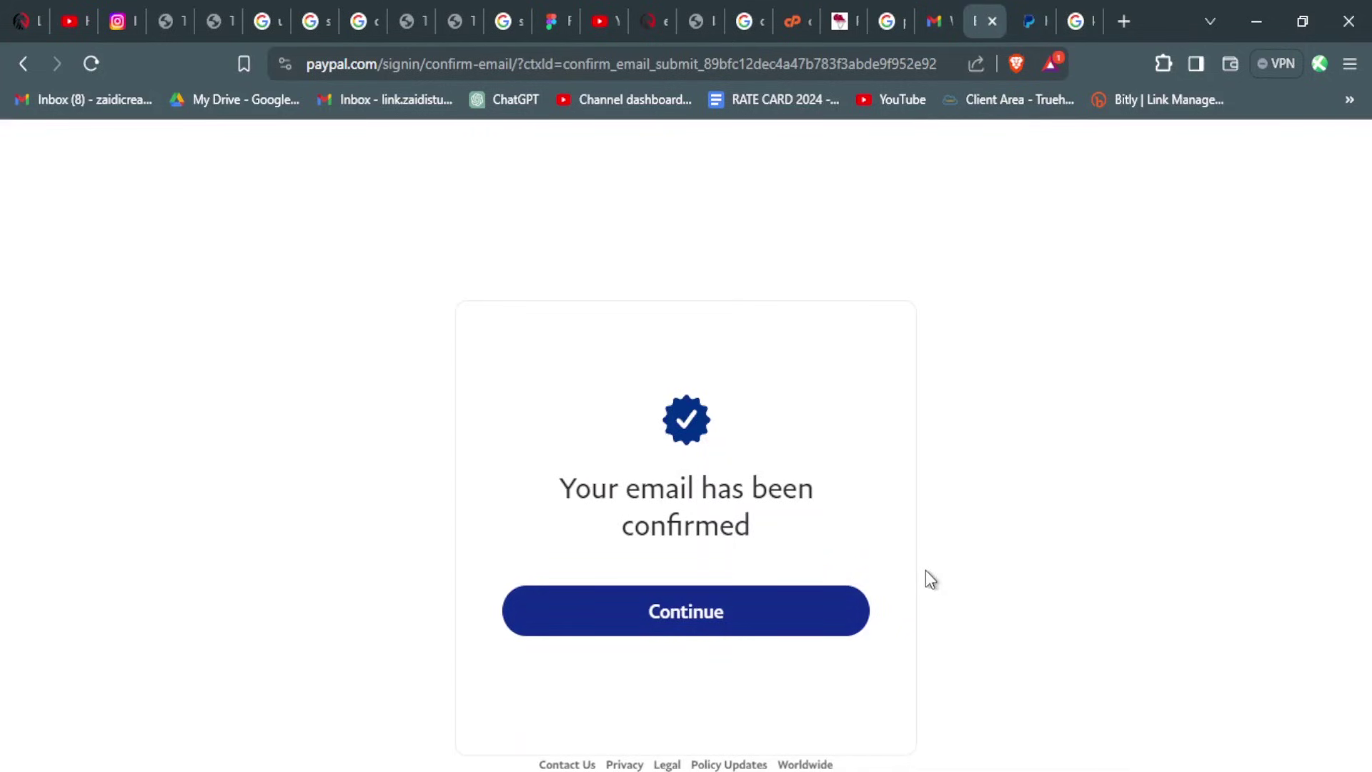
click(741, 616)
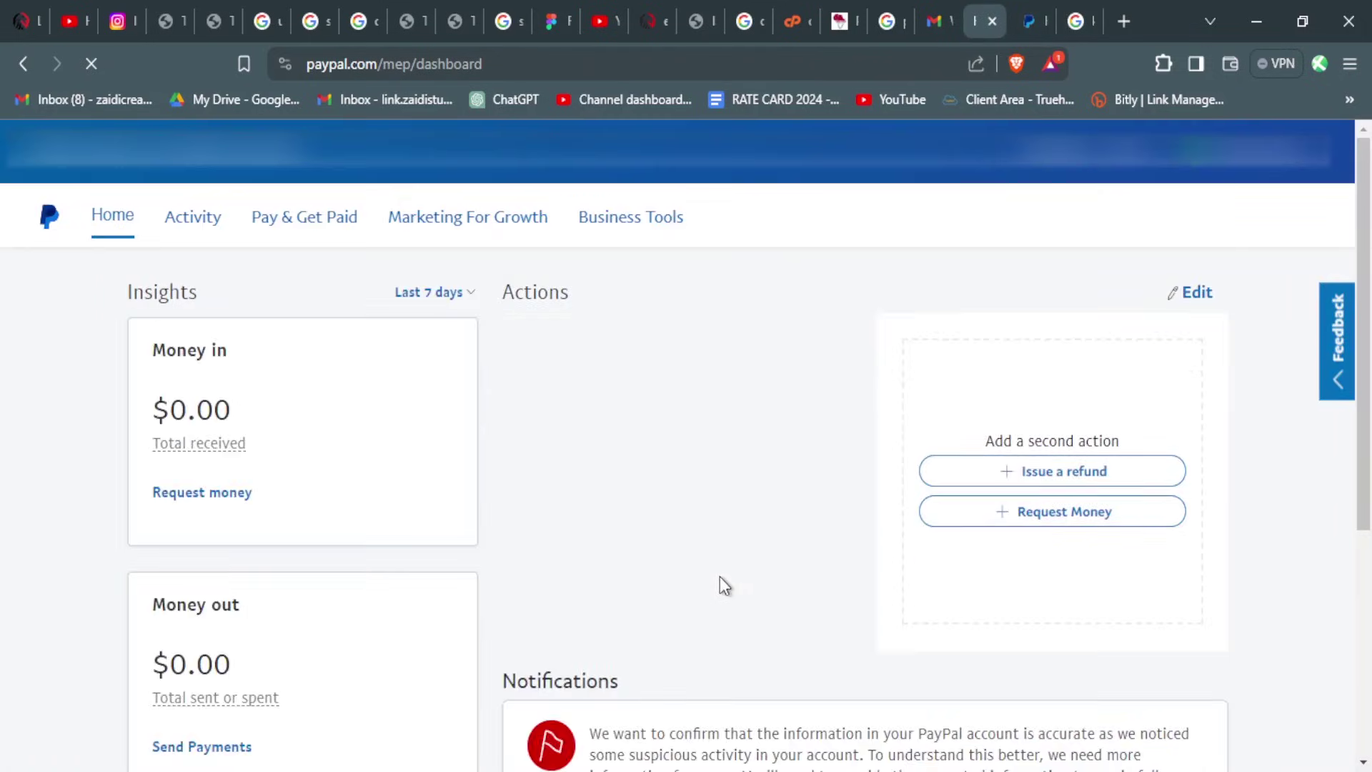
- Examine the dashboard's notifications and the account activation checklist, including the options to link a bank or card
scroll(720, 576, down, 3)
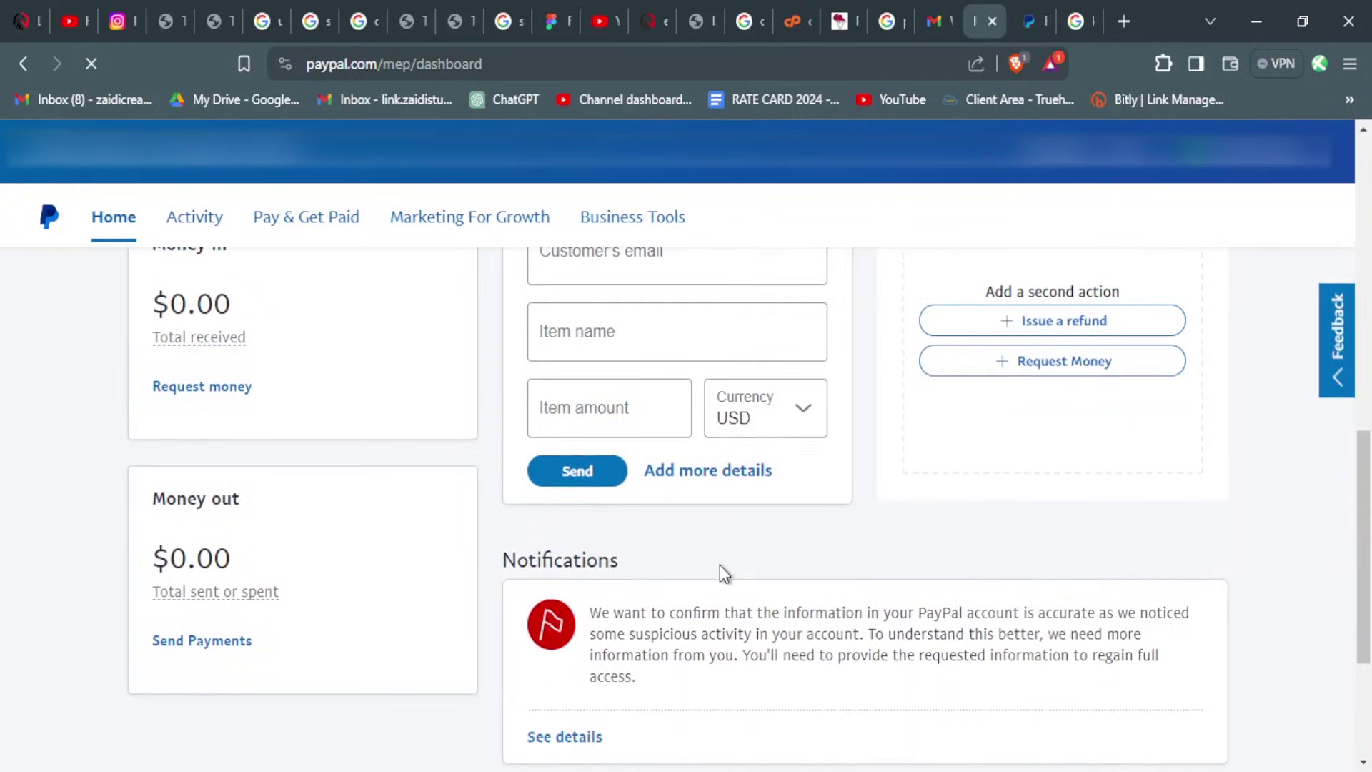
scroll(719, 565, down, 4)
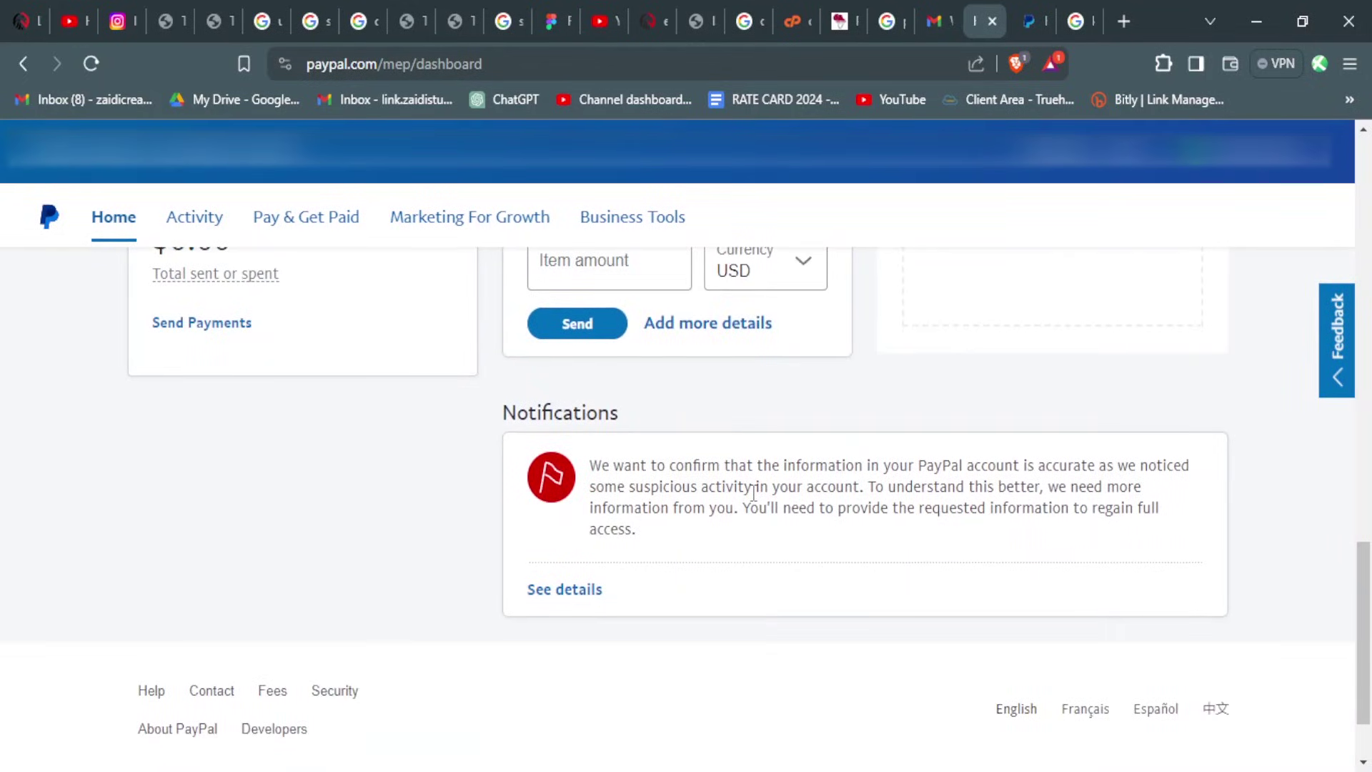
scroll(753, 493, up, 12)
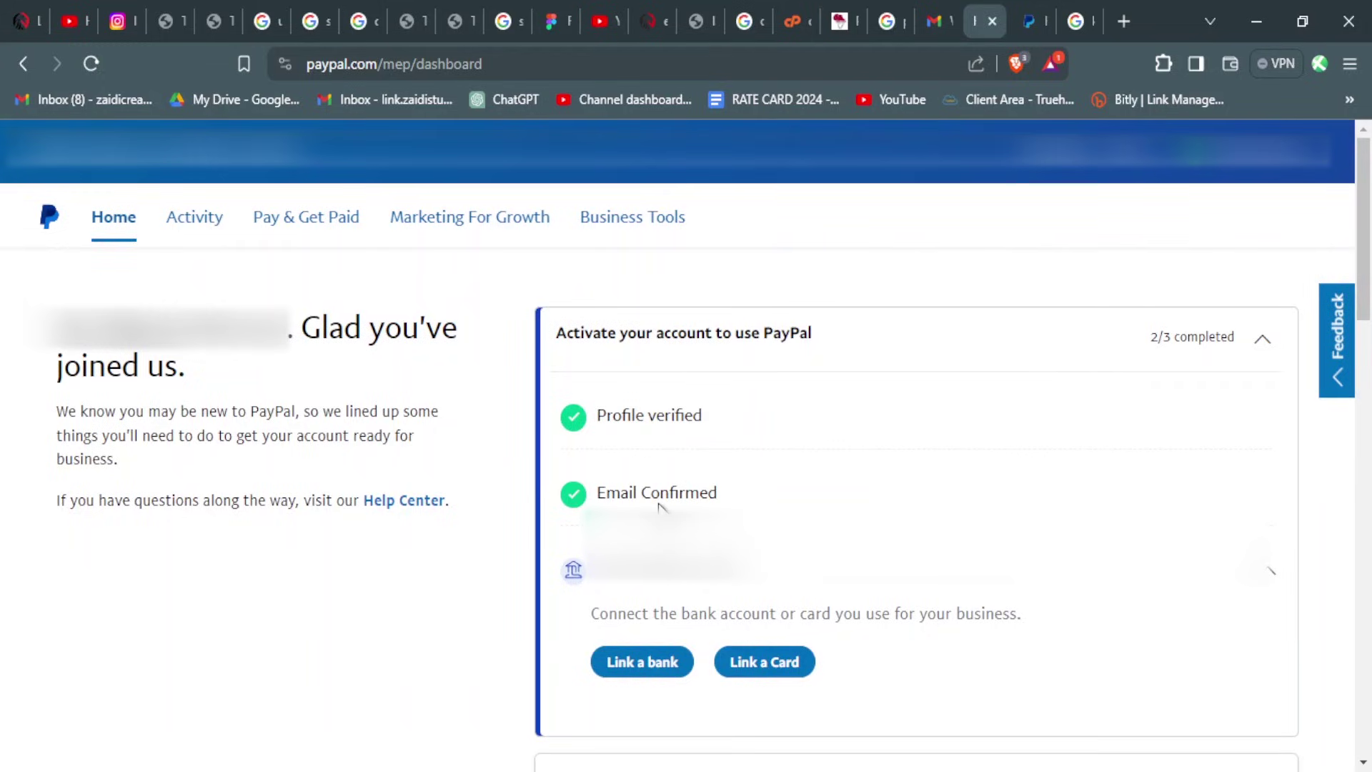
scroll(821, 486, down, 2)
scroll(821, 486, up, 1)
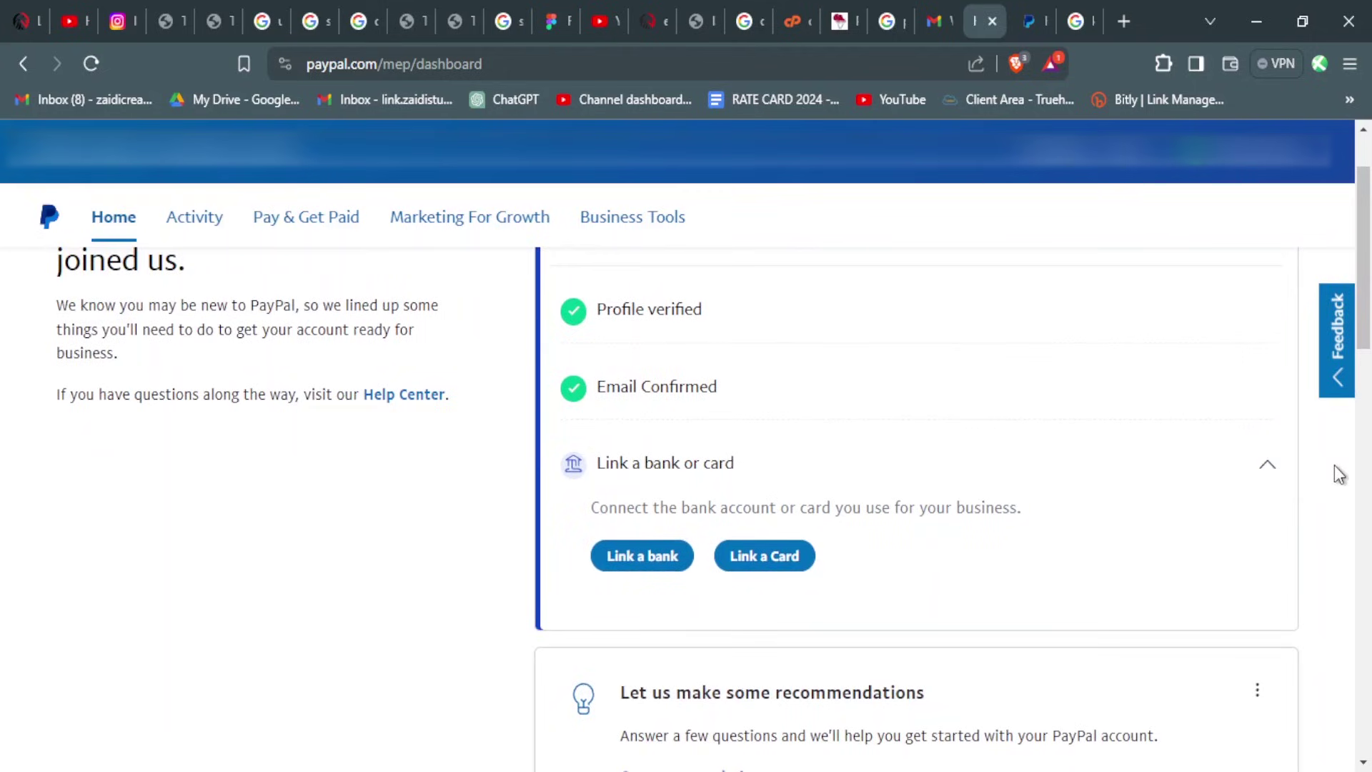
scroll(1335, 466, down, 3)
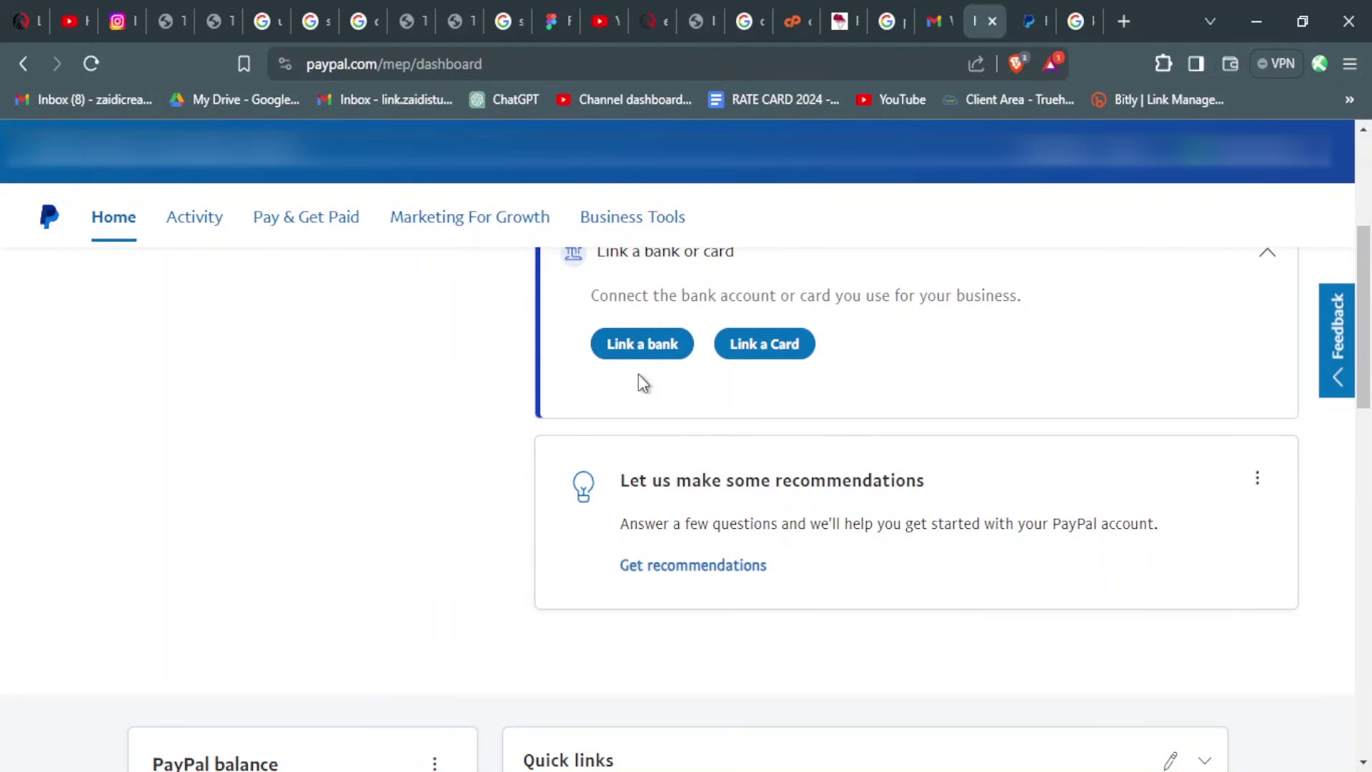
scroll(637, 374, up, 2)
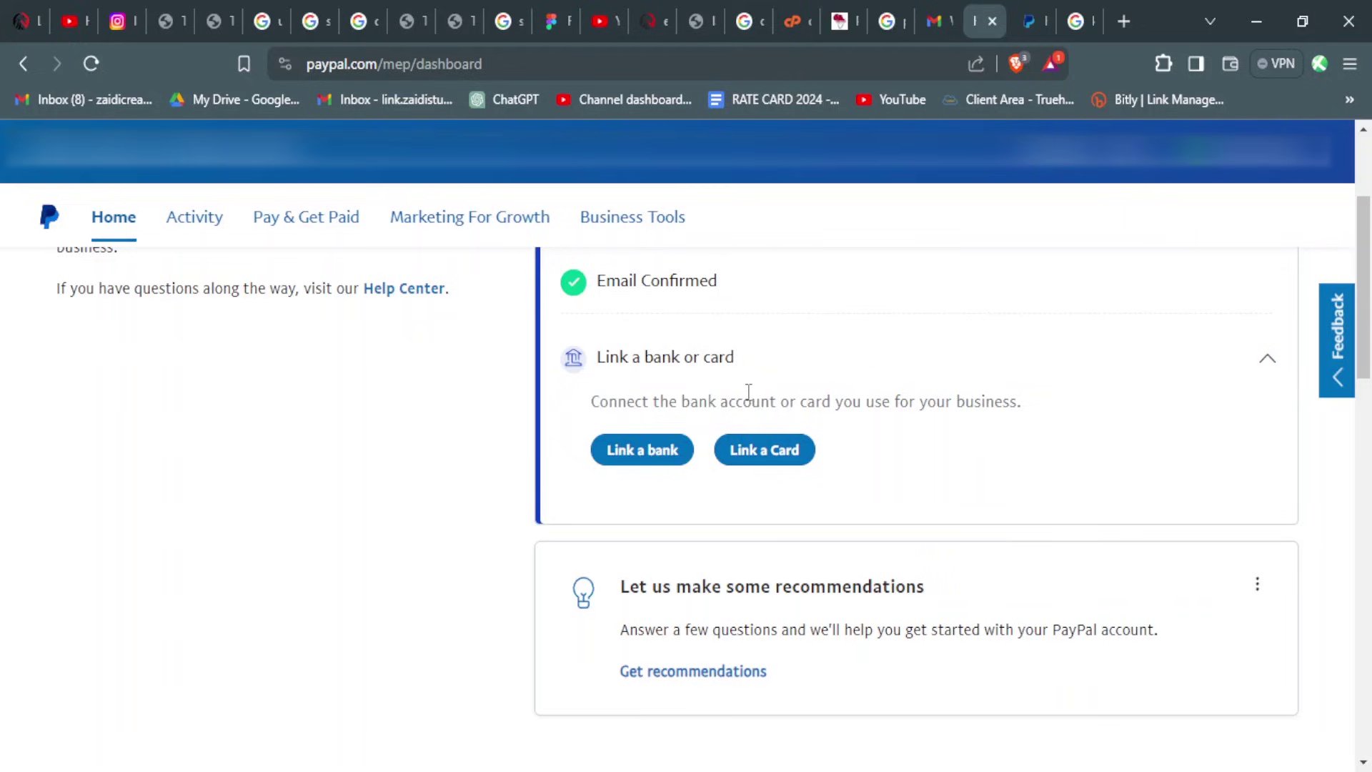
scroll(733, 368, up, 3)
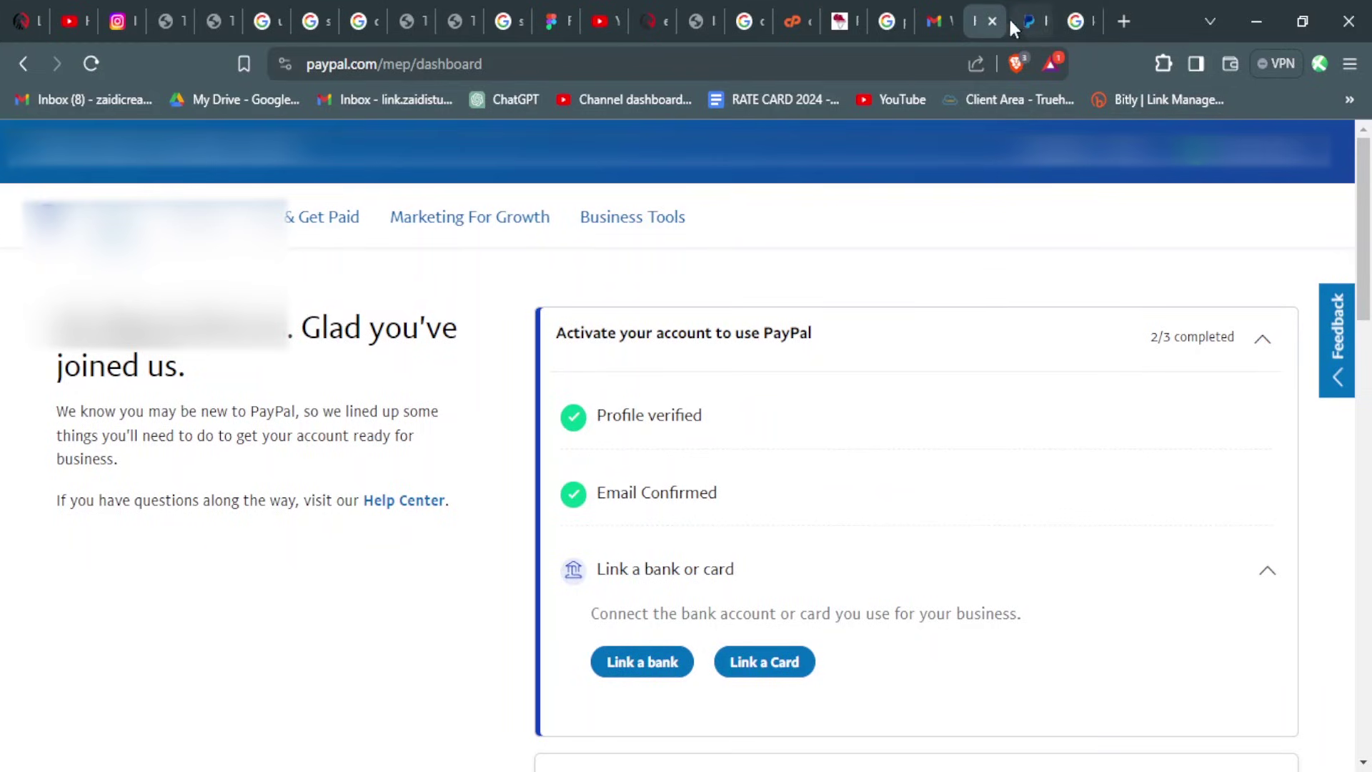
- Switch to Gmail and read PayPal's message requesting information about the account
click(933, 21)
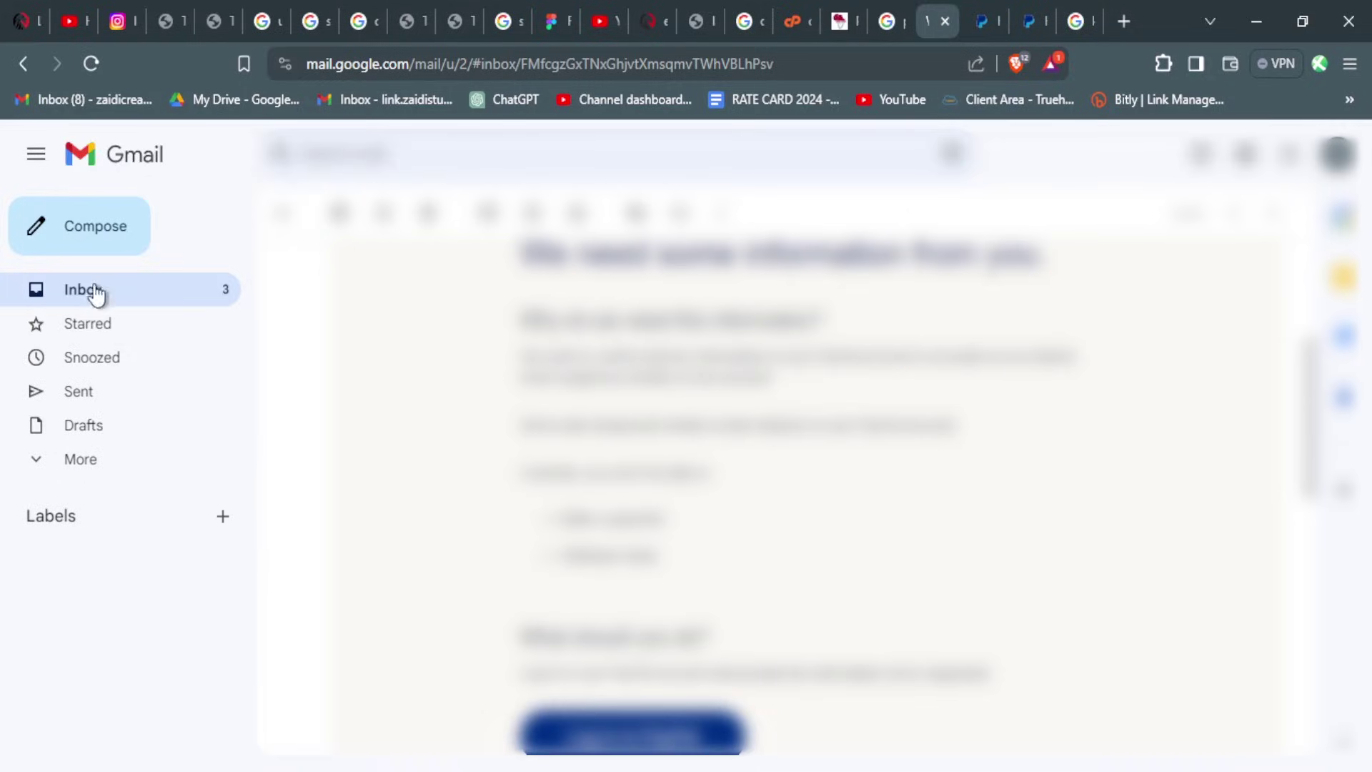
scroll(276, 393, up, 5)
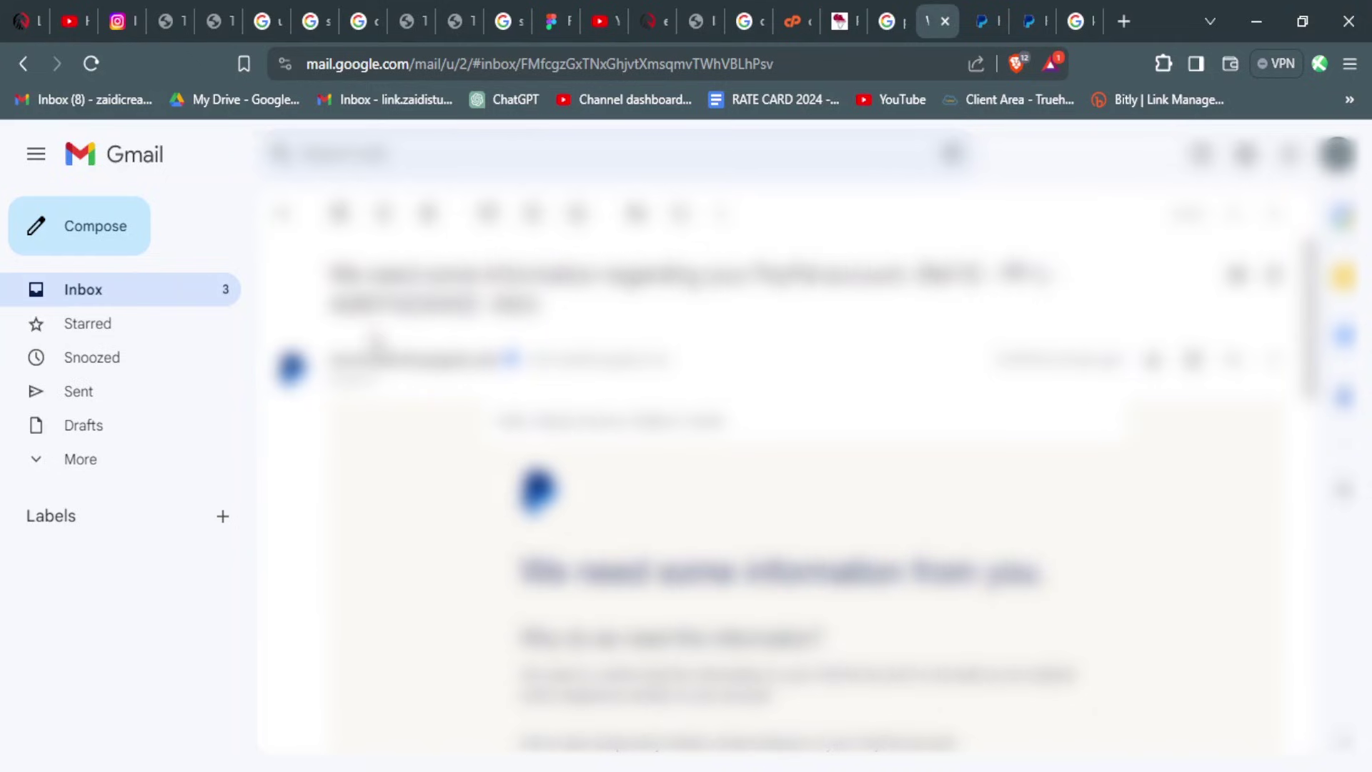
scroll(855, 398, down, 6)
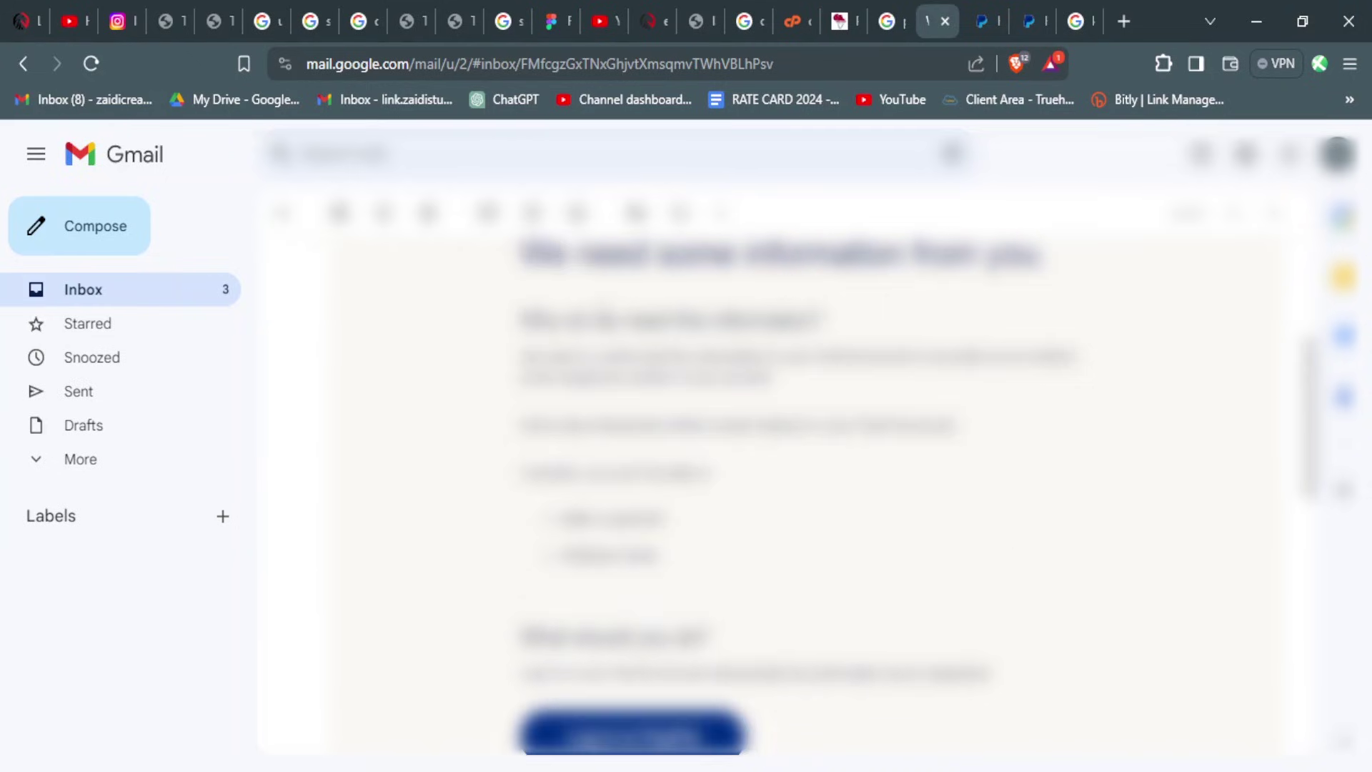
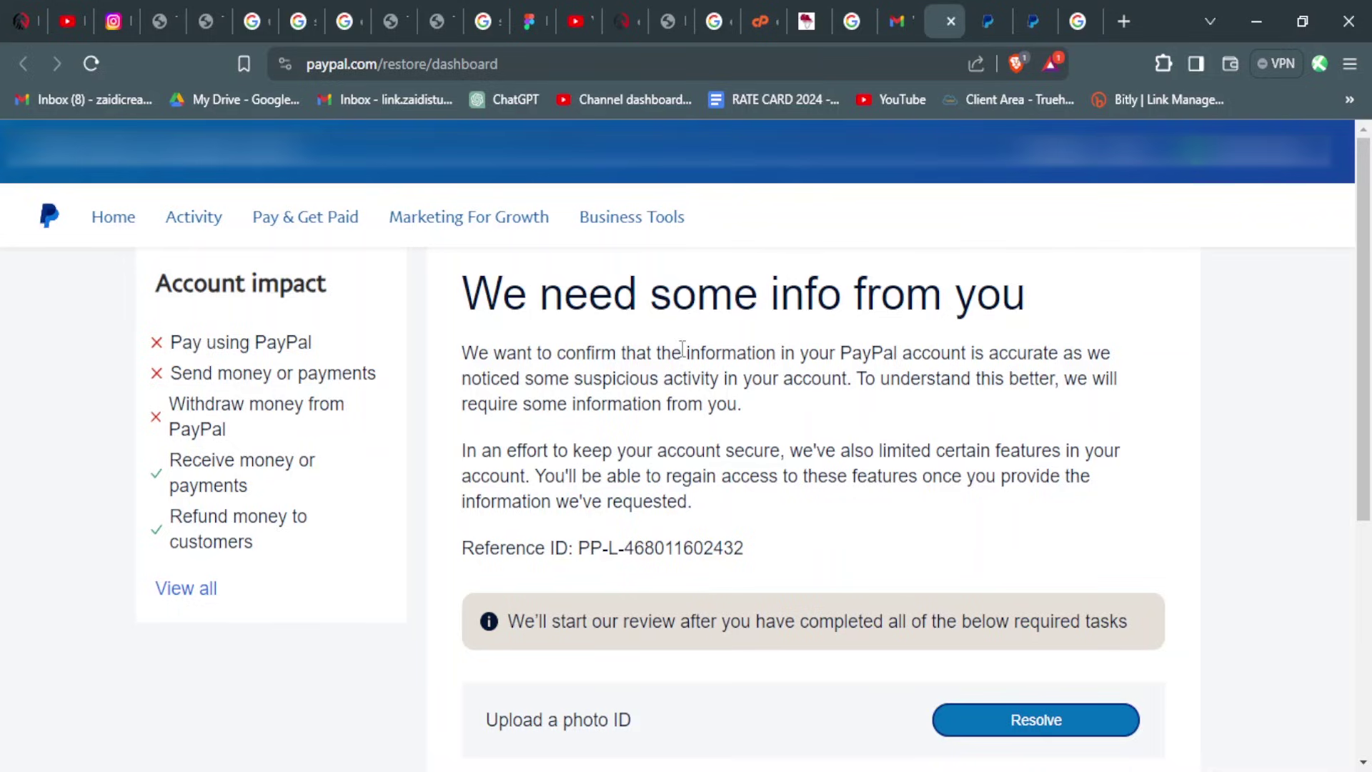
- Open the photo ID upload task under the account's required tasks and set the document type to National identity card
scroll(683, 349, down, 1)
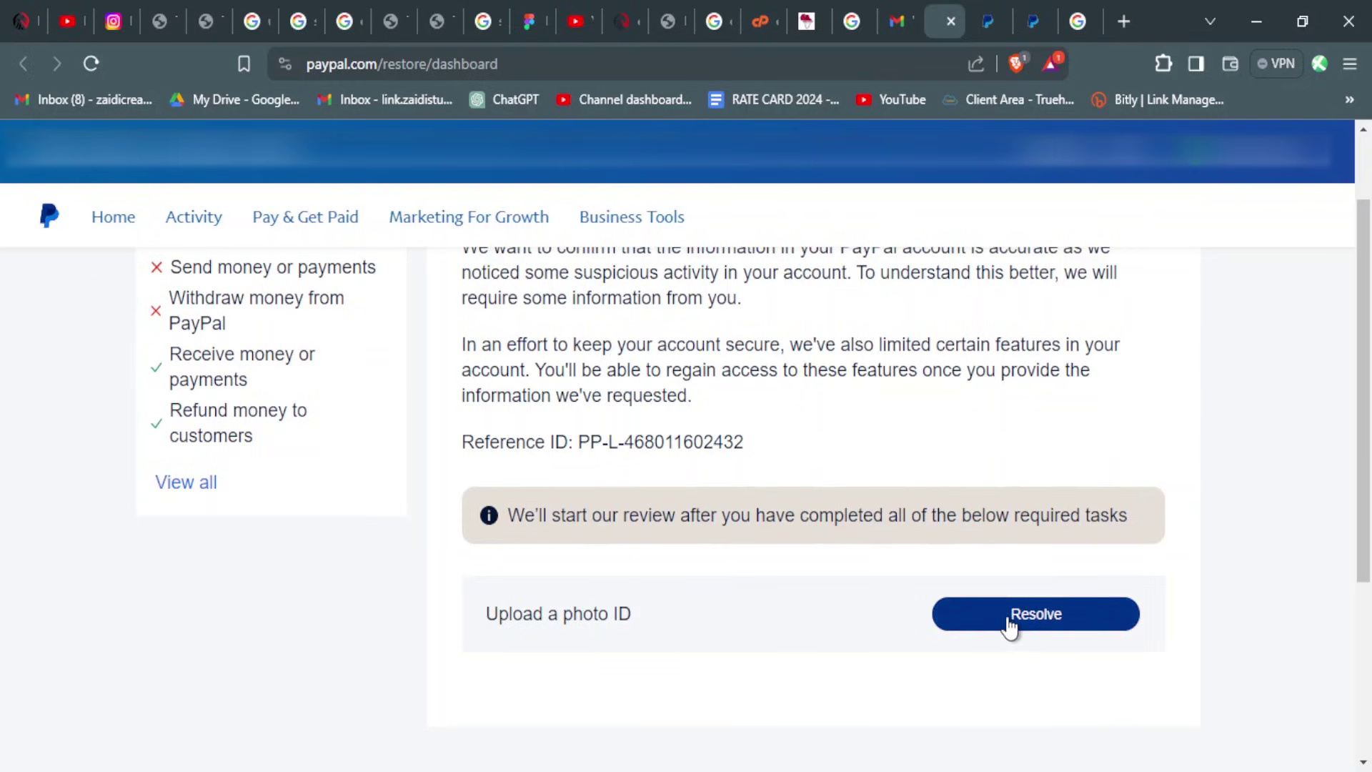
click(1010, 624)
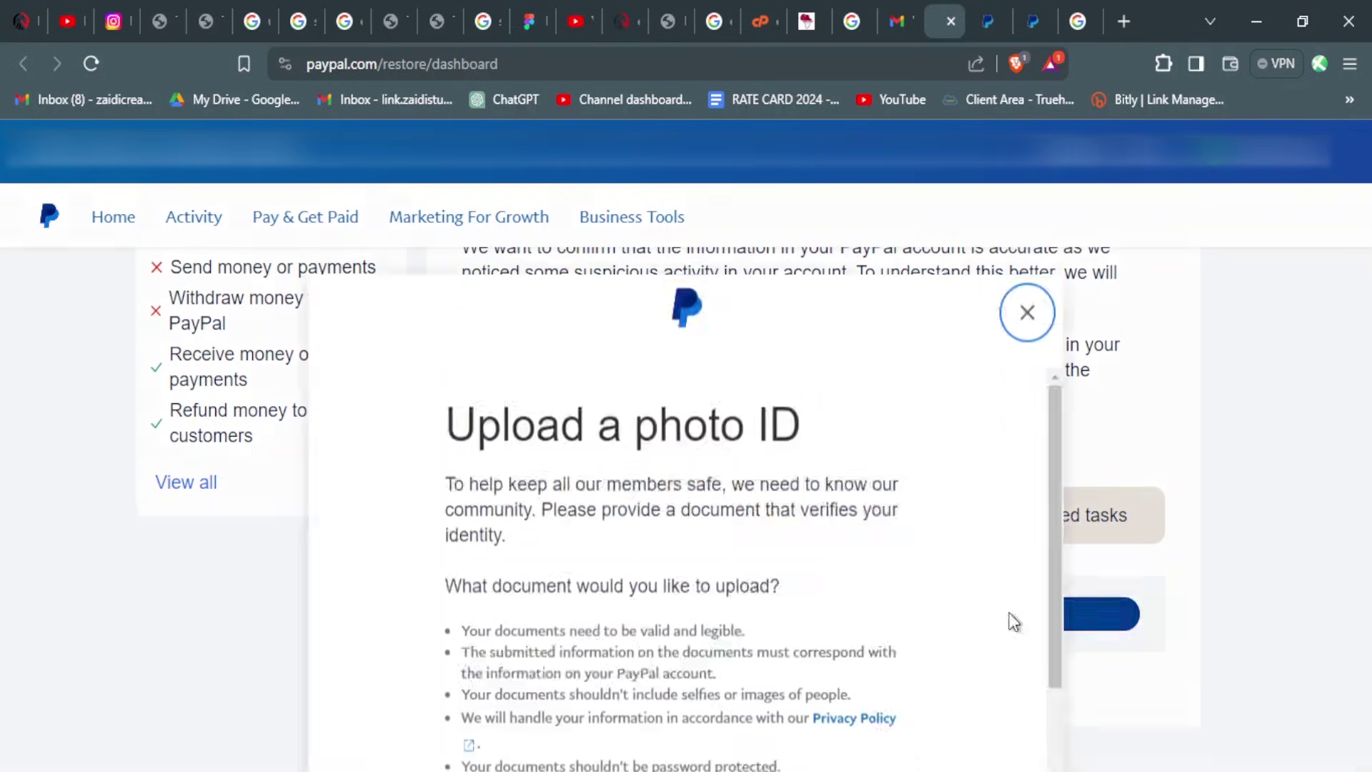
scroll(685, 533, down, 5)
scroll(685, 532, down, 1)
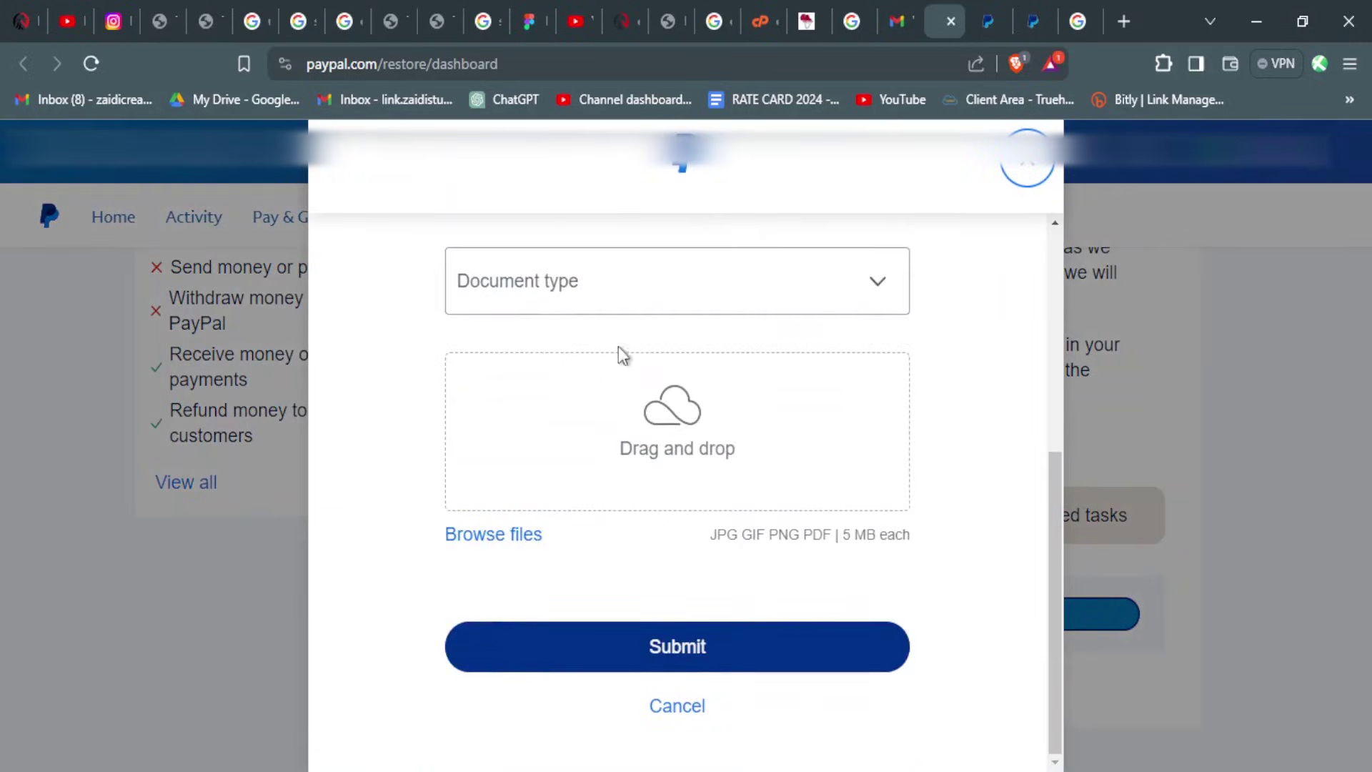
click(661, 296)
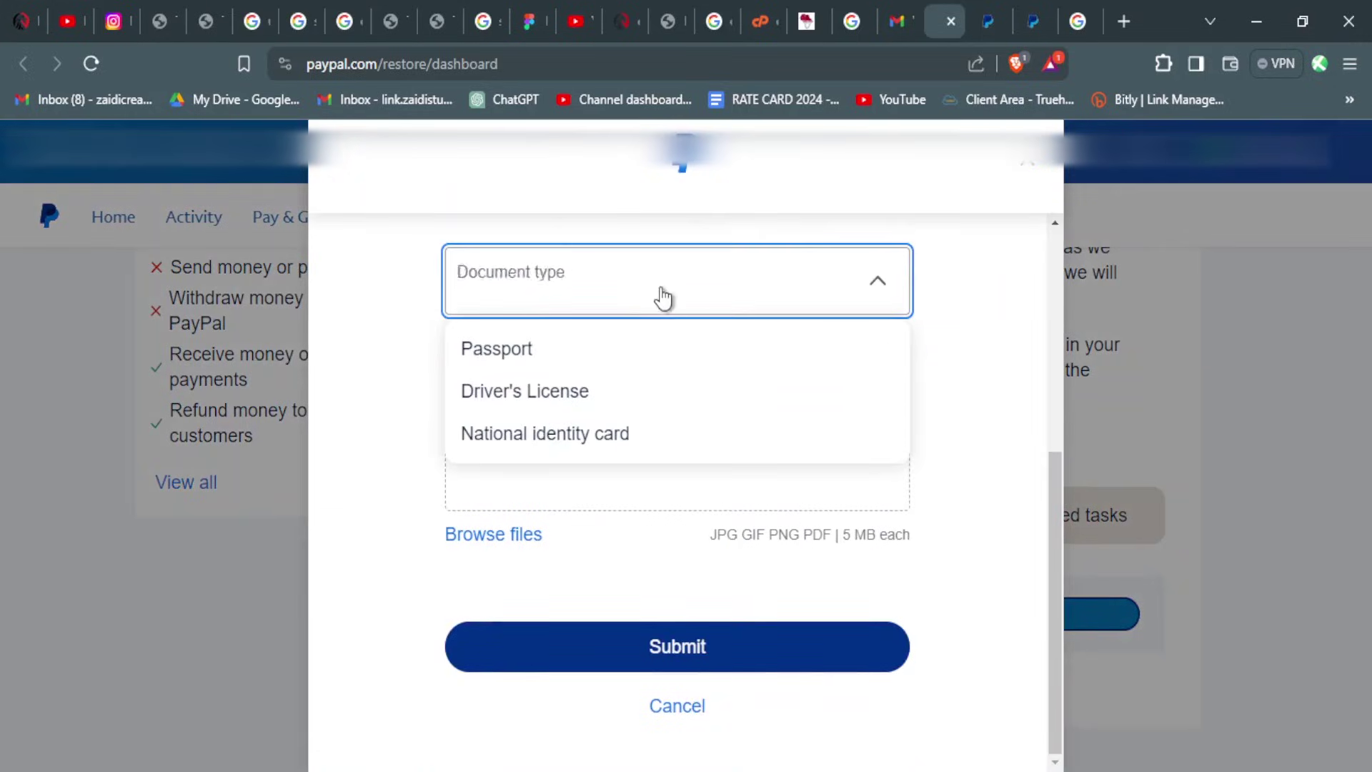
click(545, 456)
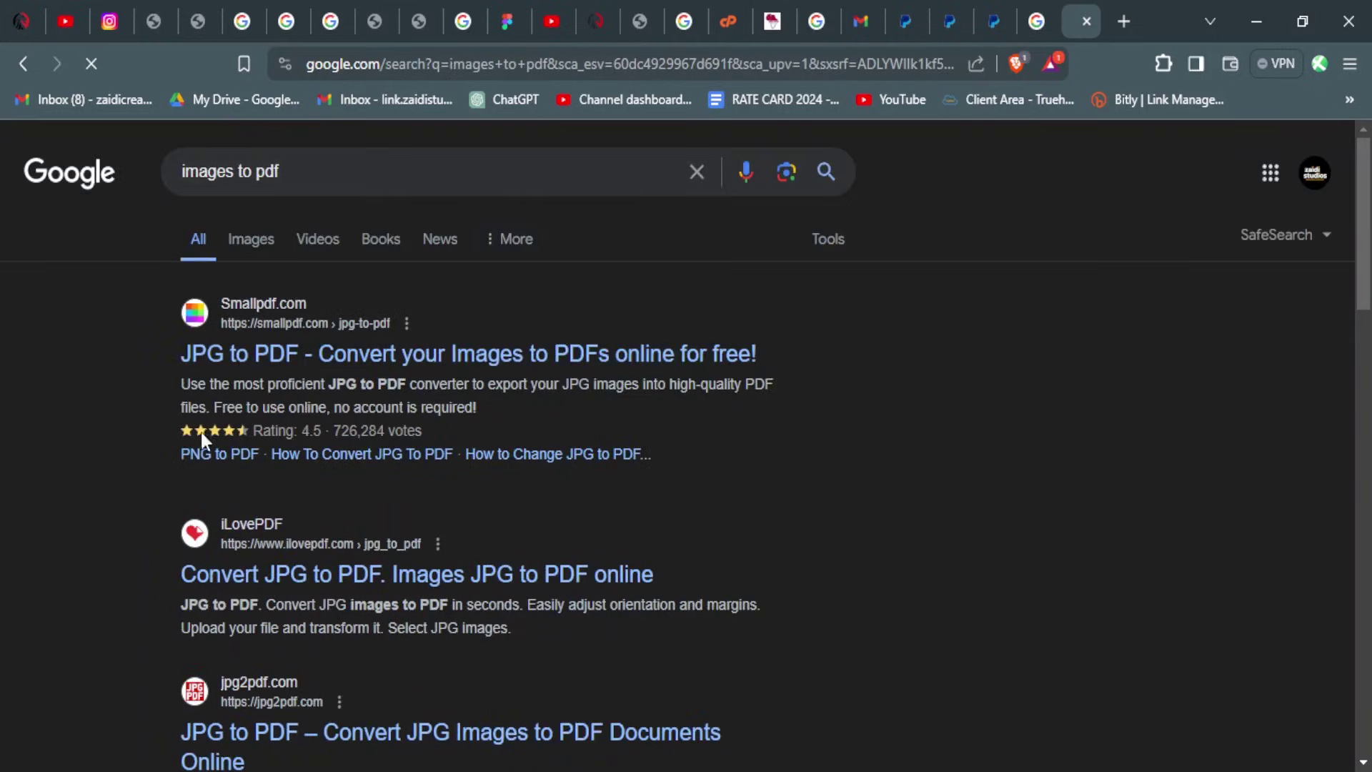
- Convert the ID card images into a single PDF with Smallpdf's JPG to PDF converter and download it
click(463, 355)
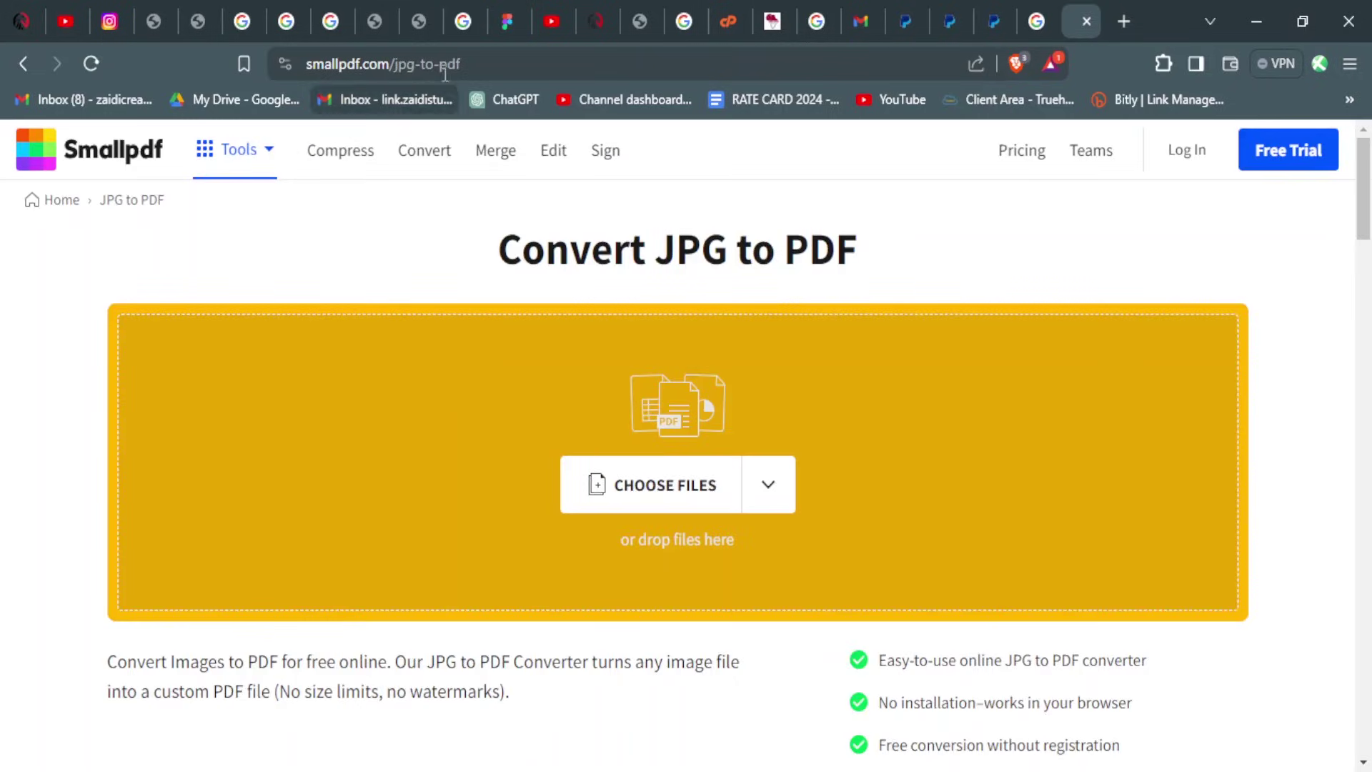
scroll(823, 422, down, 1)
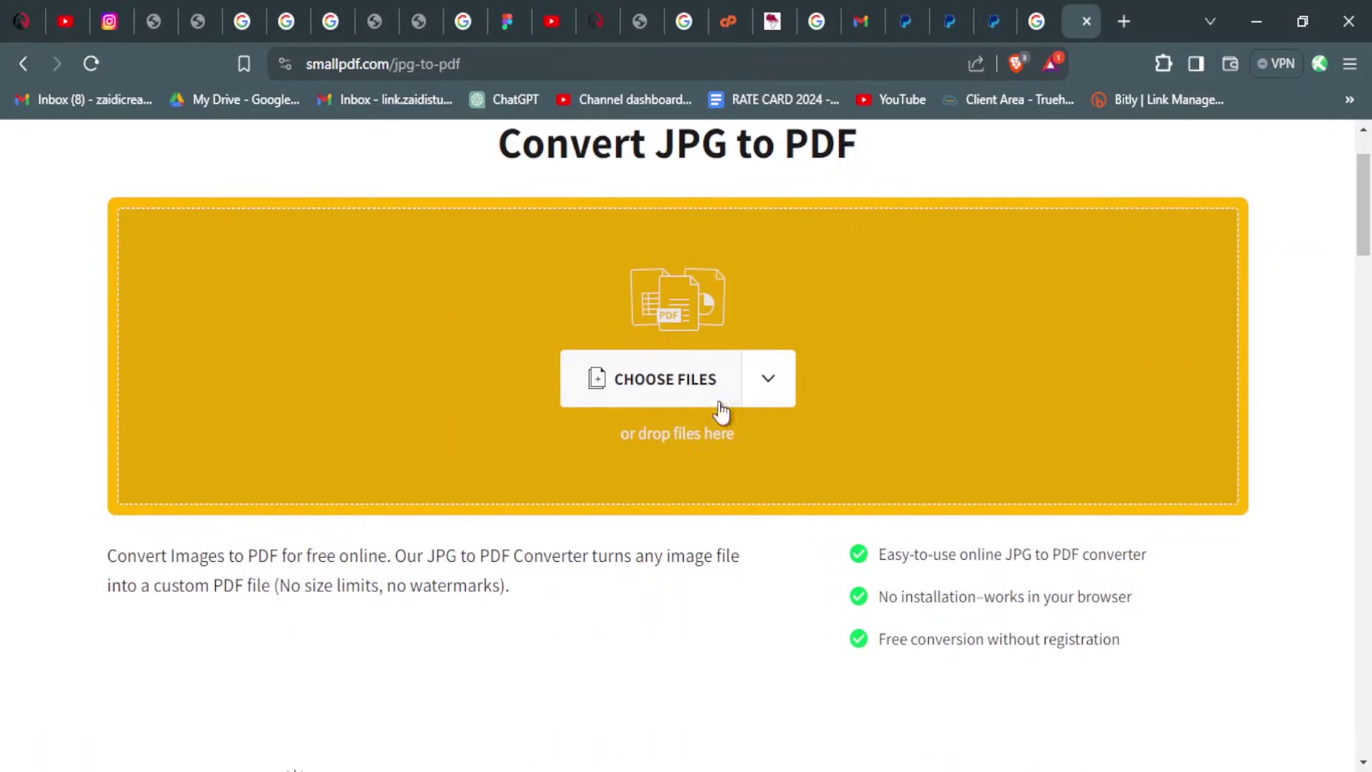
click(670, 379)
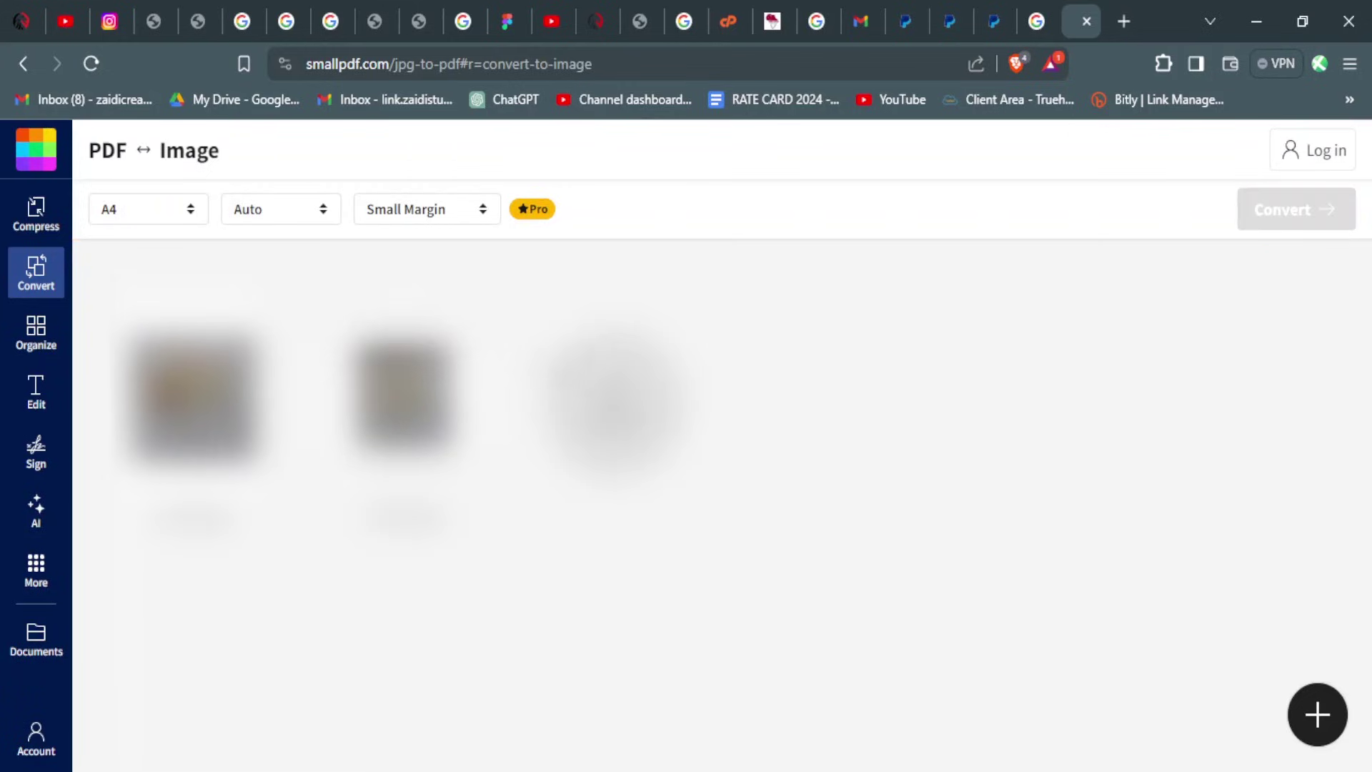
click(1276, 218)
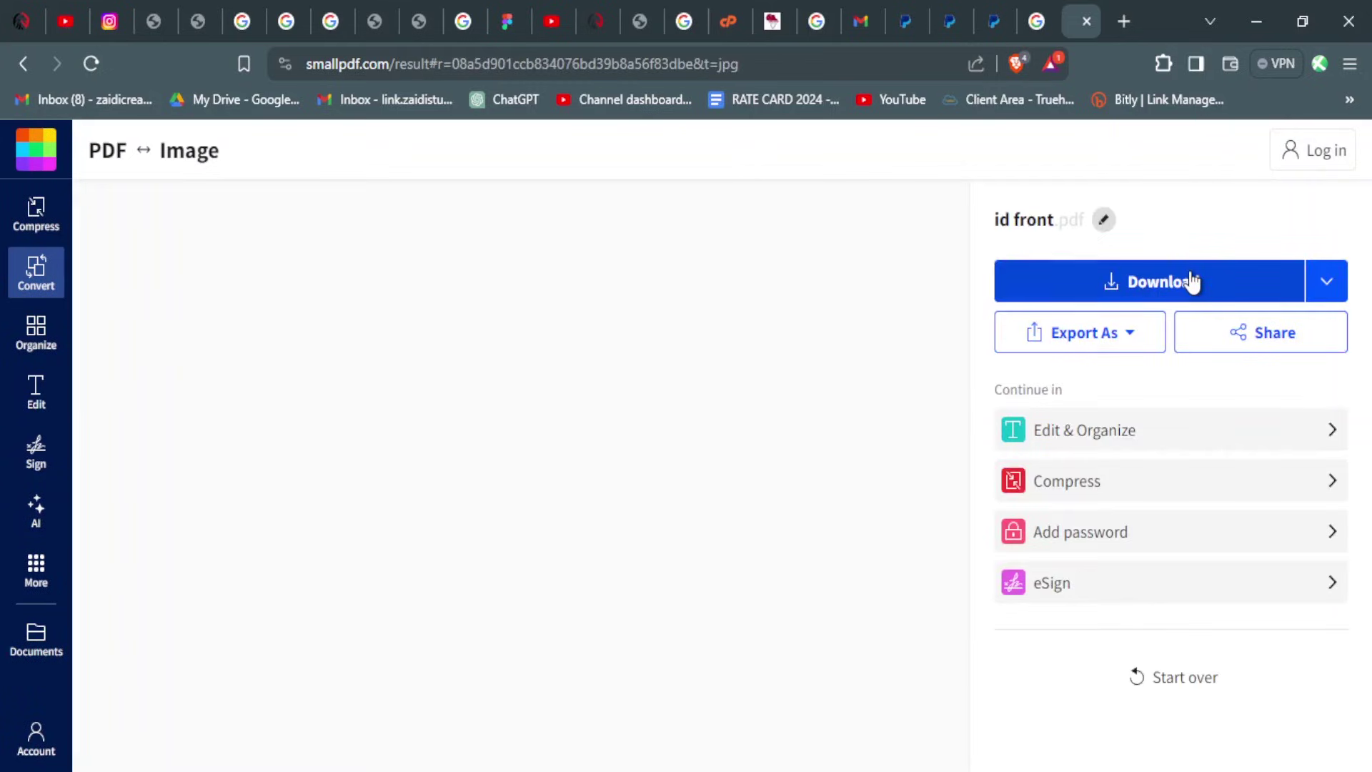
click(1192, 281)
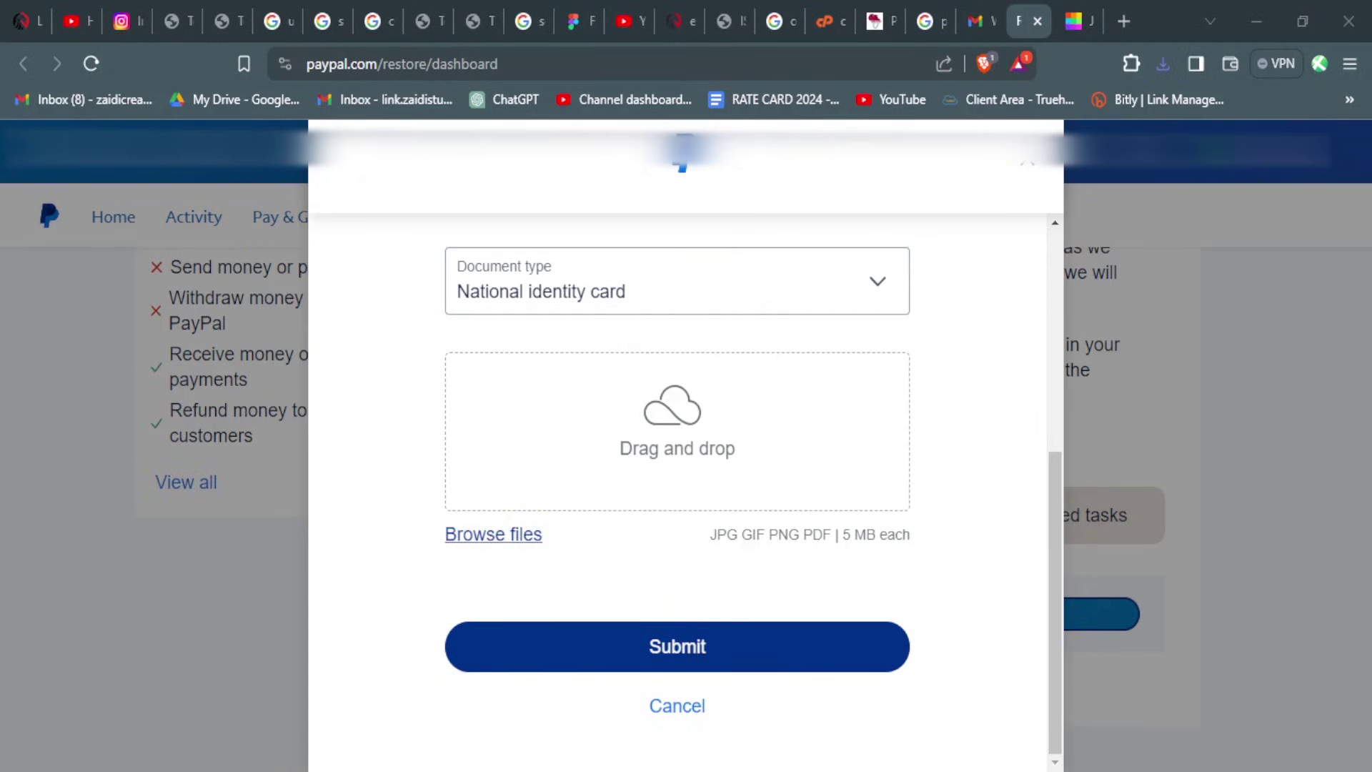
- Attach id combined.pdf to the photo ID task in PayPal, submit it, and return to the account limitations page
double_click(420, 209)
scroll(824, 545, down, 2)
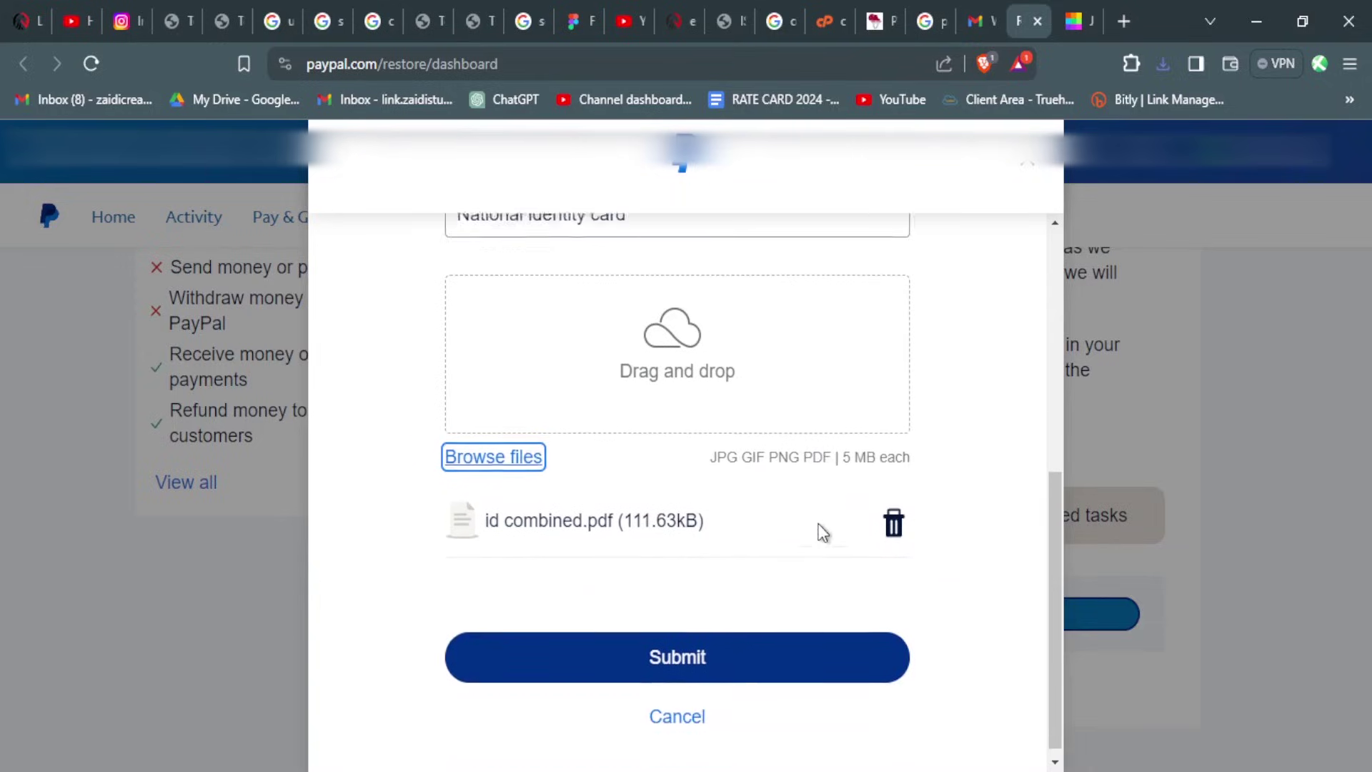
click(714, 665)
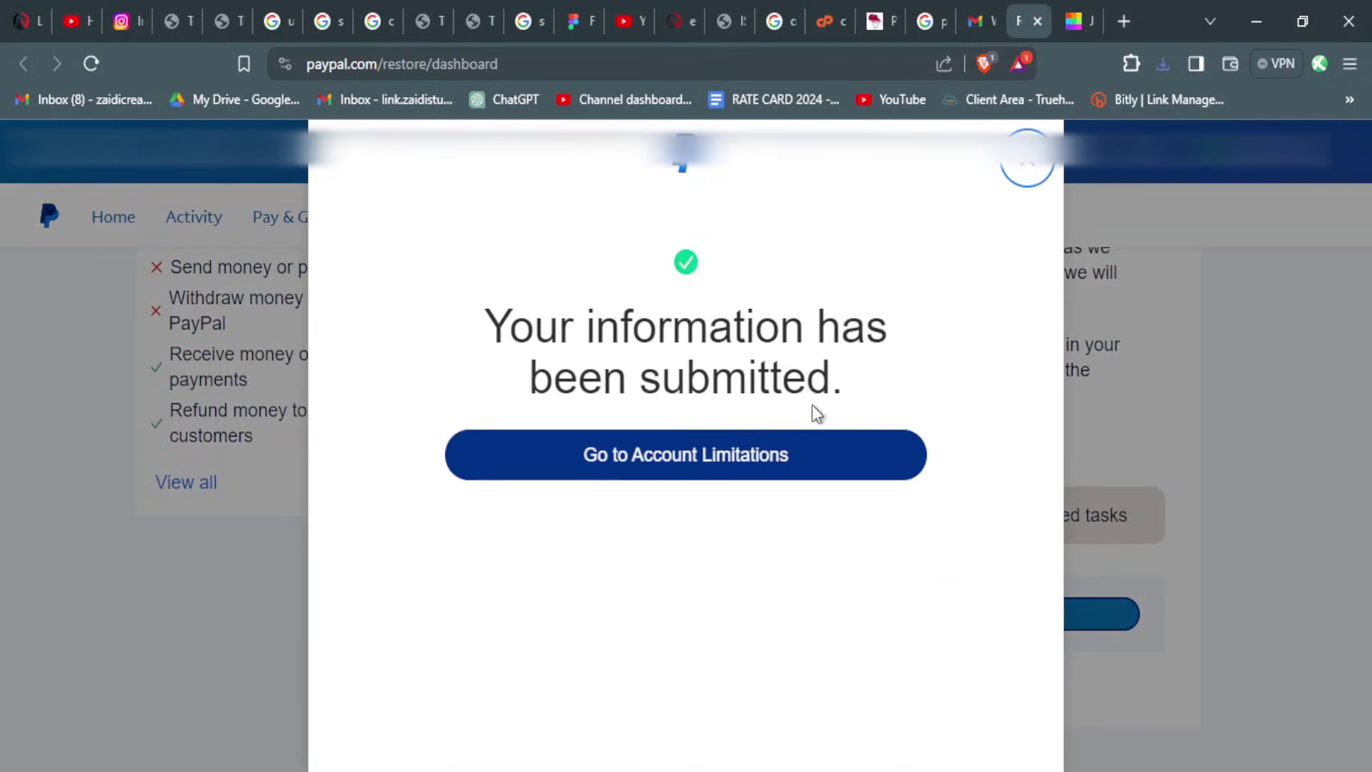
click(740, 465)
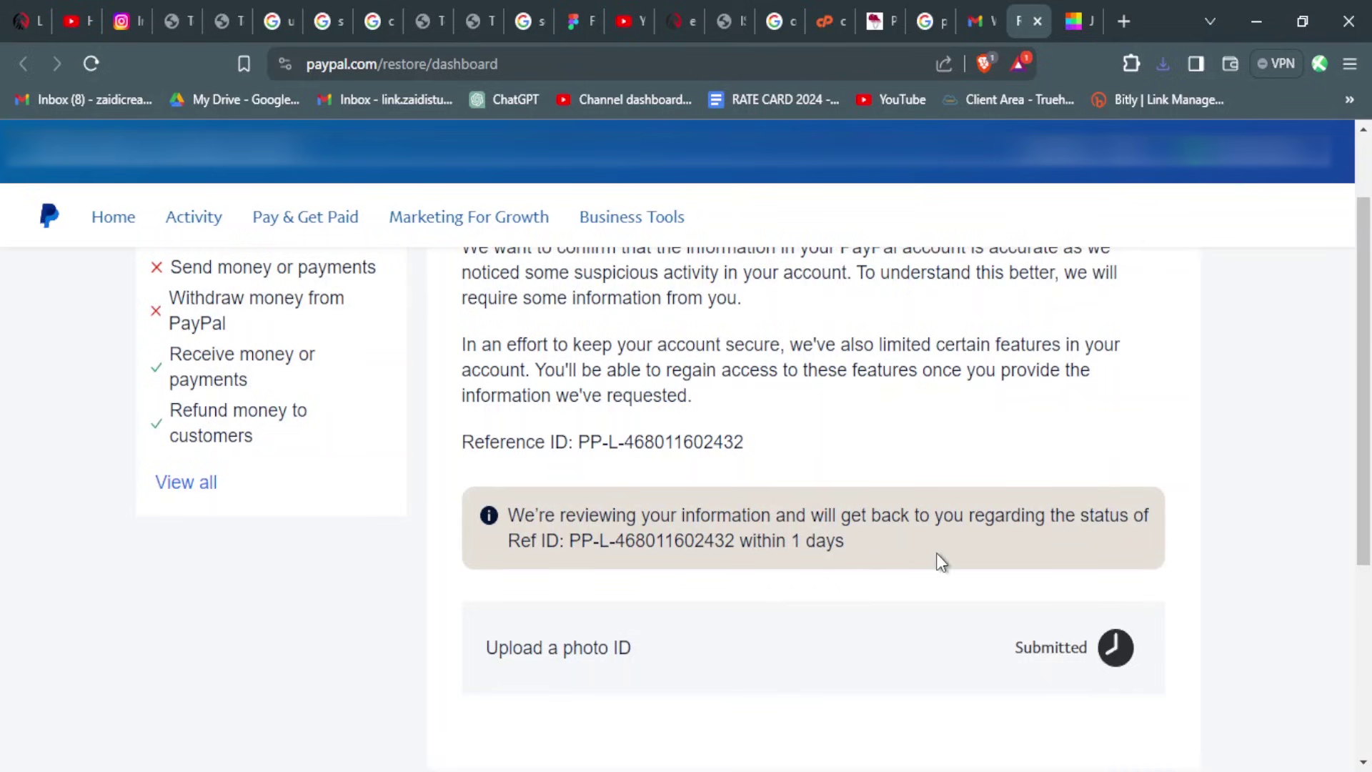
scroll(938, 554, up, 2)
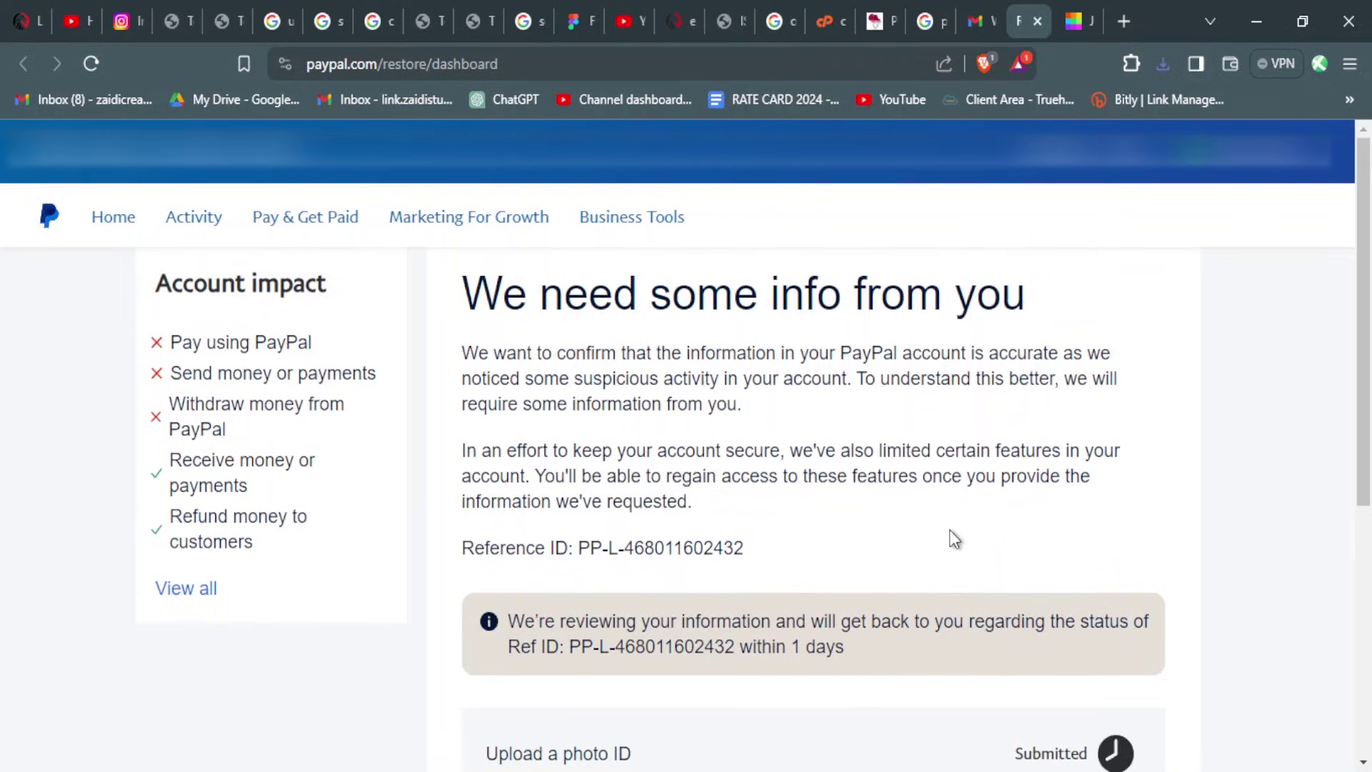
scroll(950, 530, down, 5)
scroll(950, 529, up, 5)
- Switch to Gmail and read PayPal's messages about additional business information and the review of the submitted information
click(979, 27)
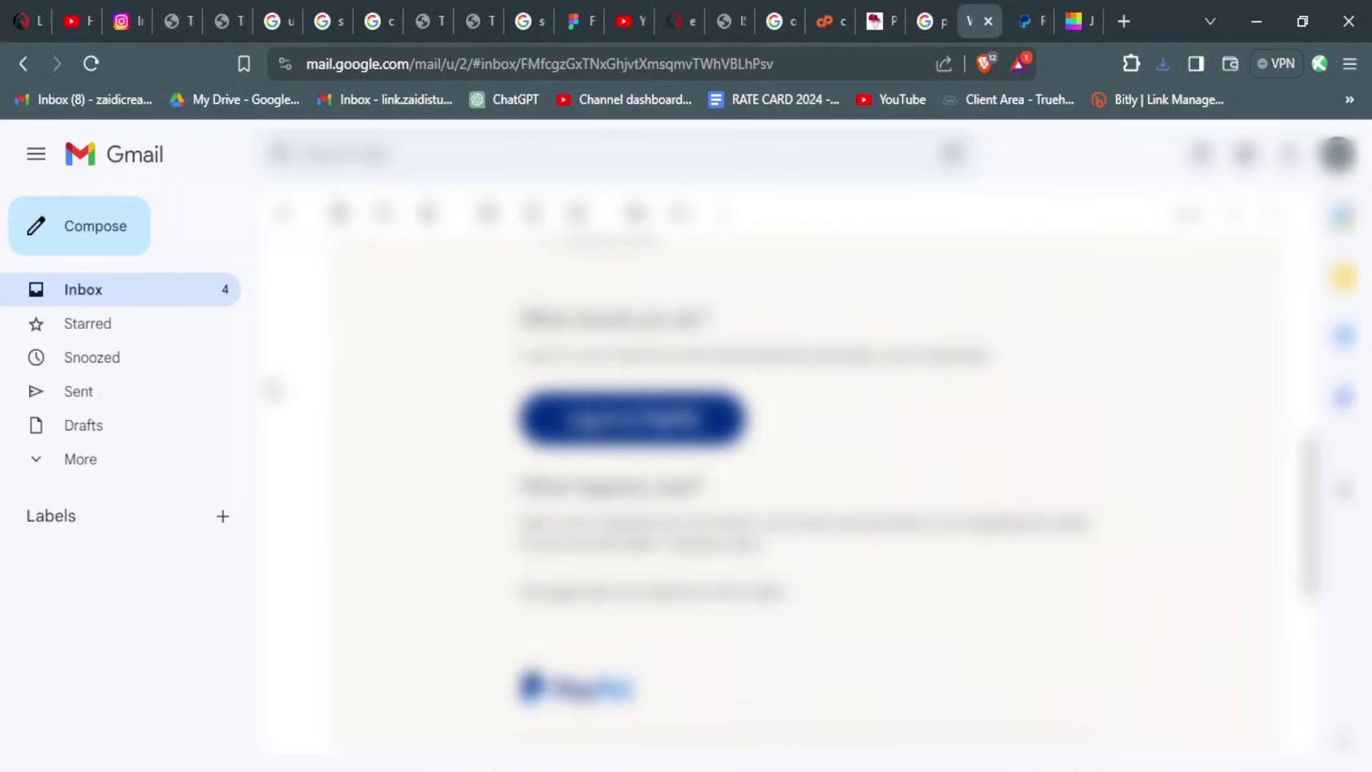
click(282, 212)
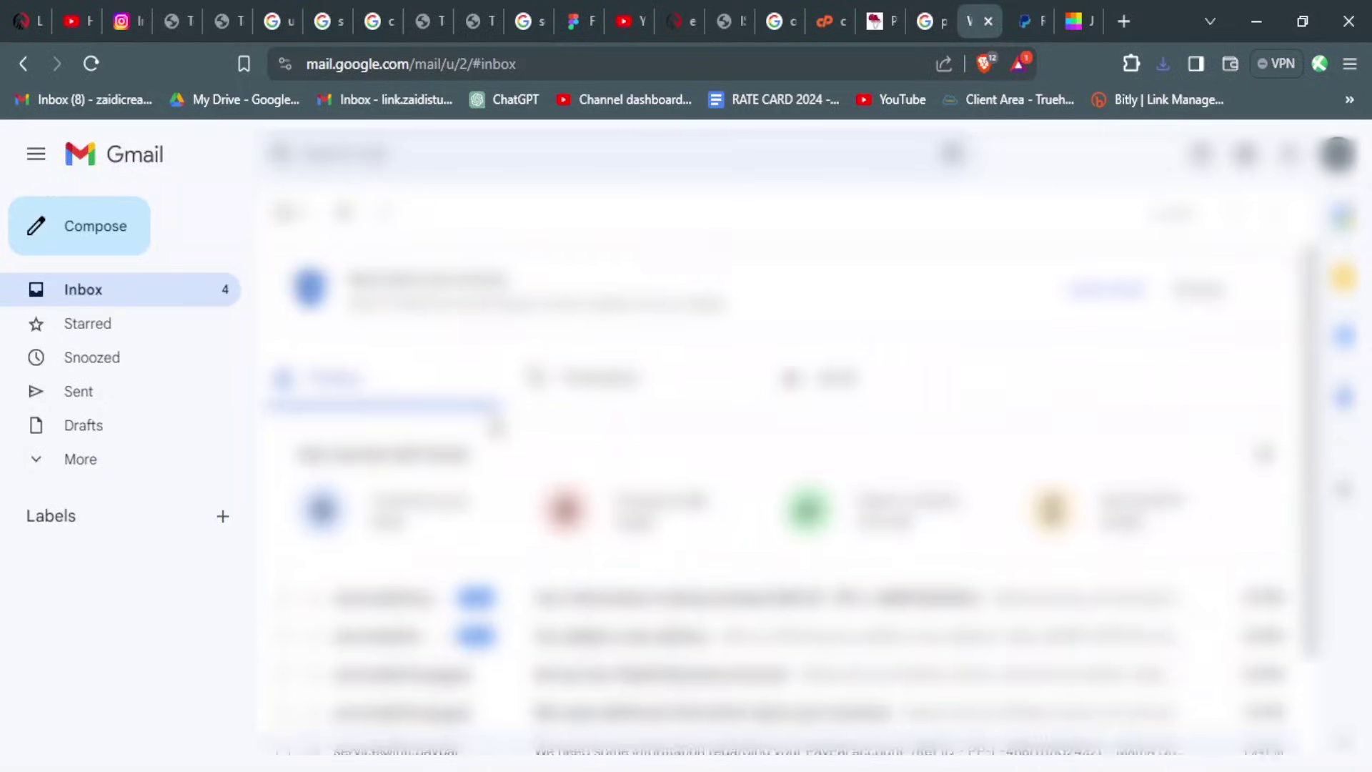
click(635, 630)
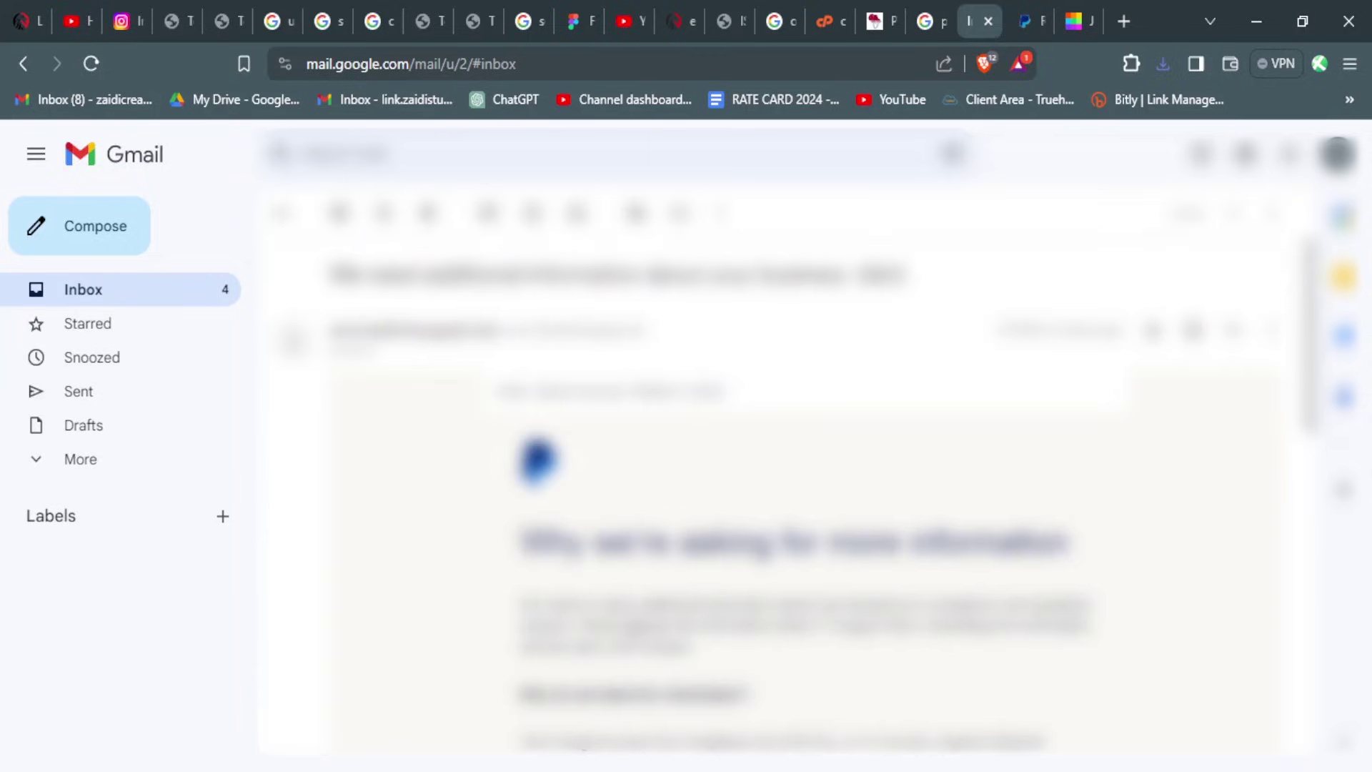
scroll(787, 500, down, 2)
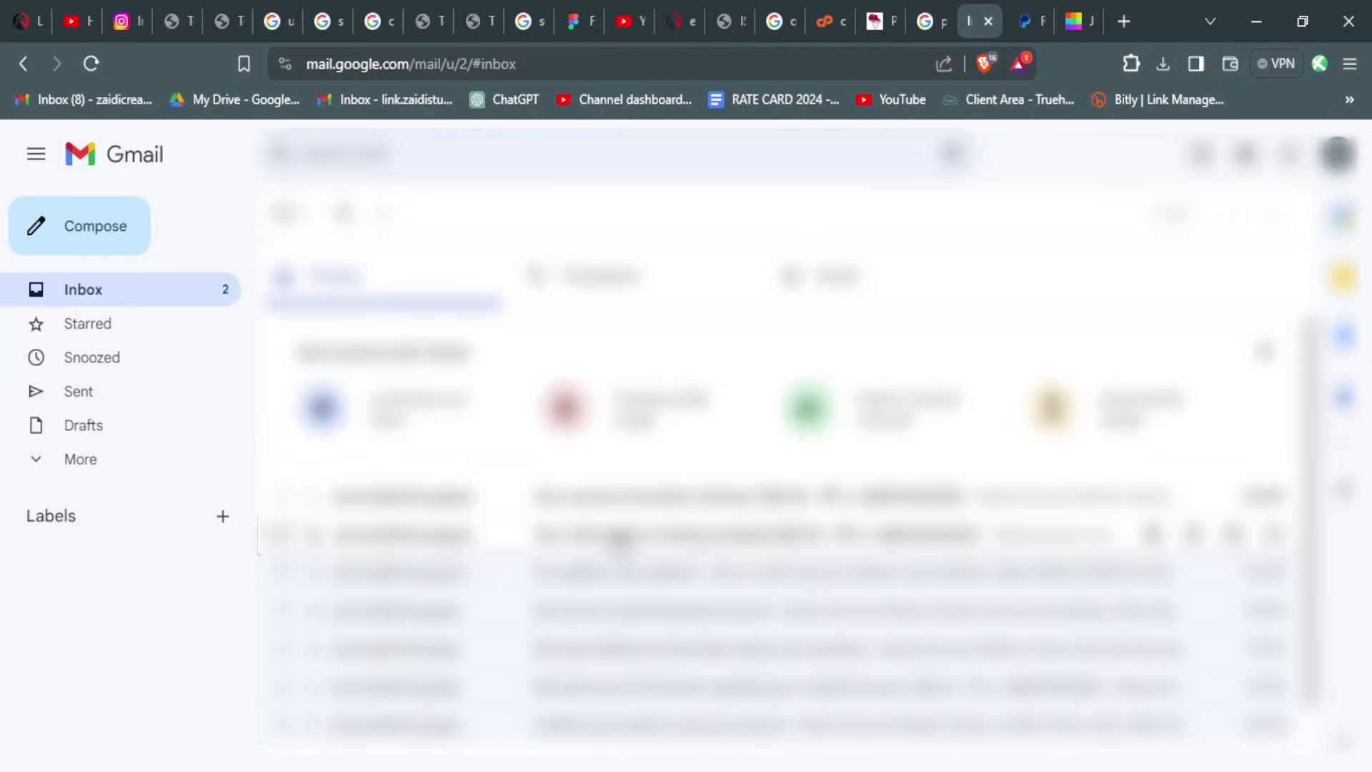
click(619, 538)
scroll(844, 385, down, 3)
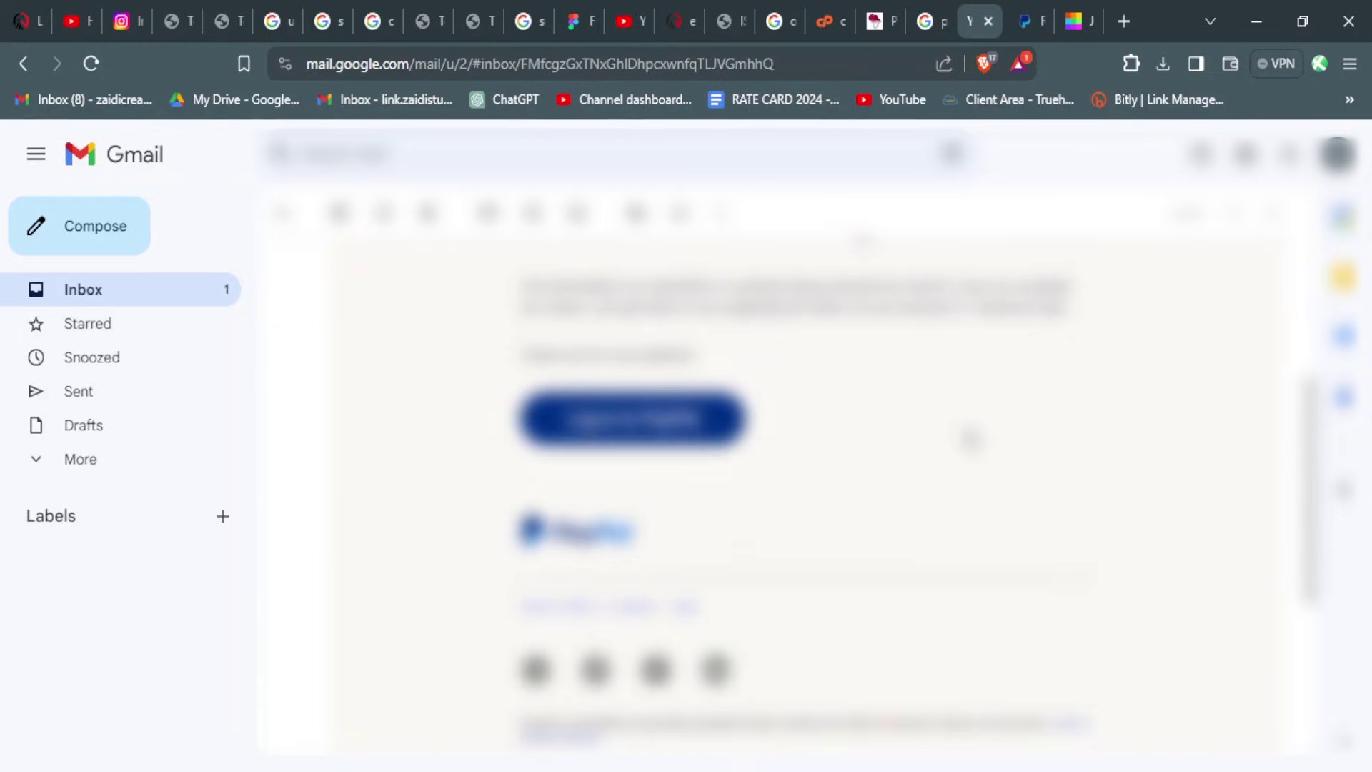
scroll(974, 438, up, 3)
click(285, 213)
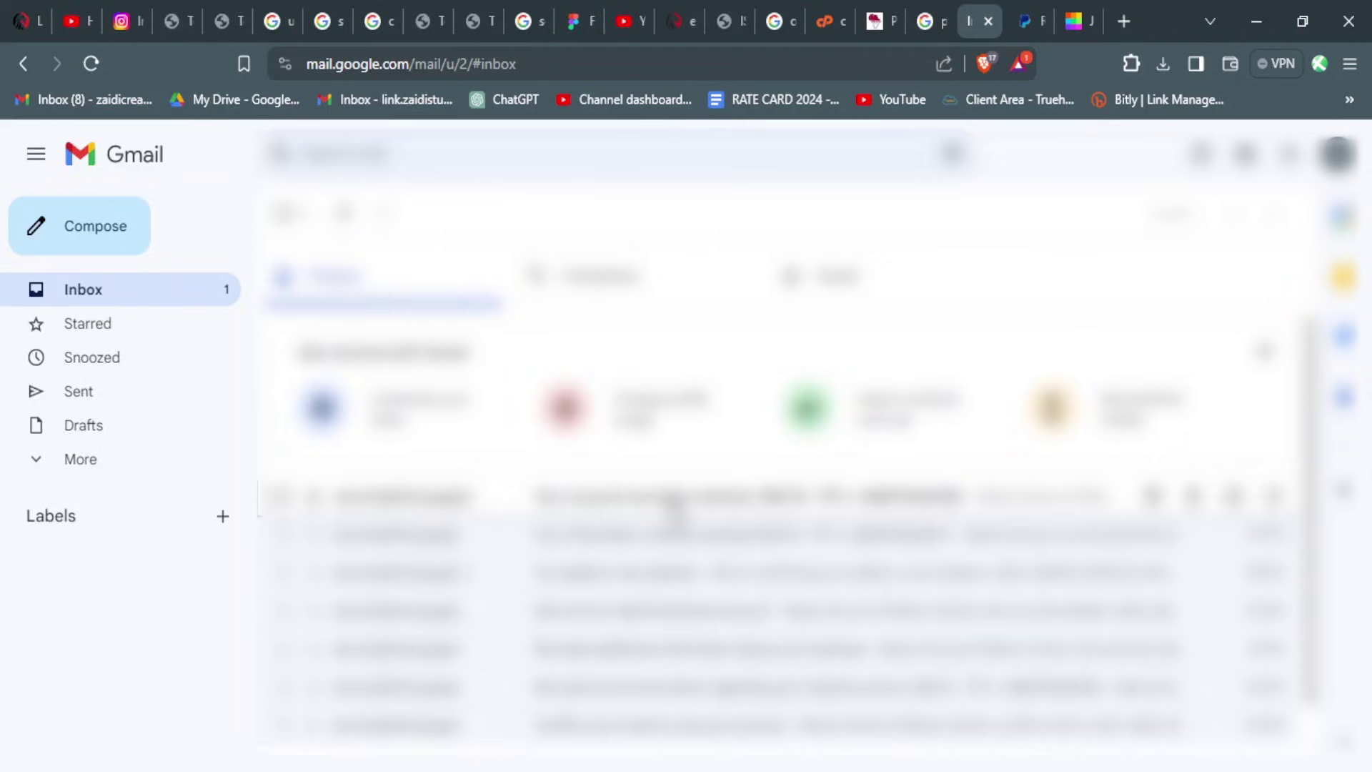
- Read PayPal's newest message about the account's restoration and return to the inbox
click(673, 500)
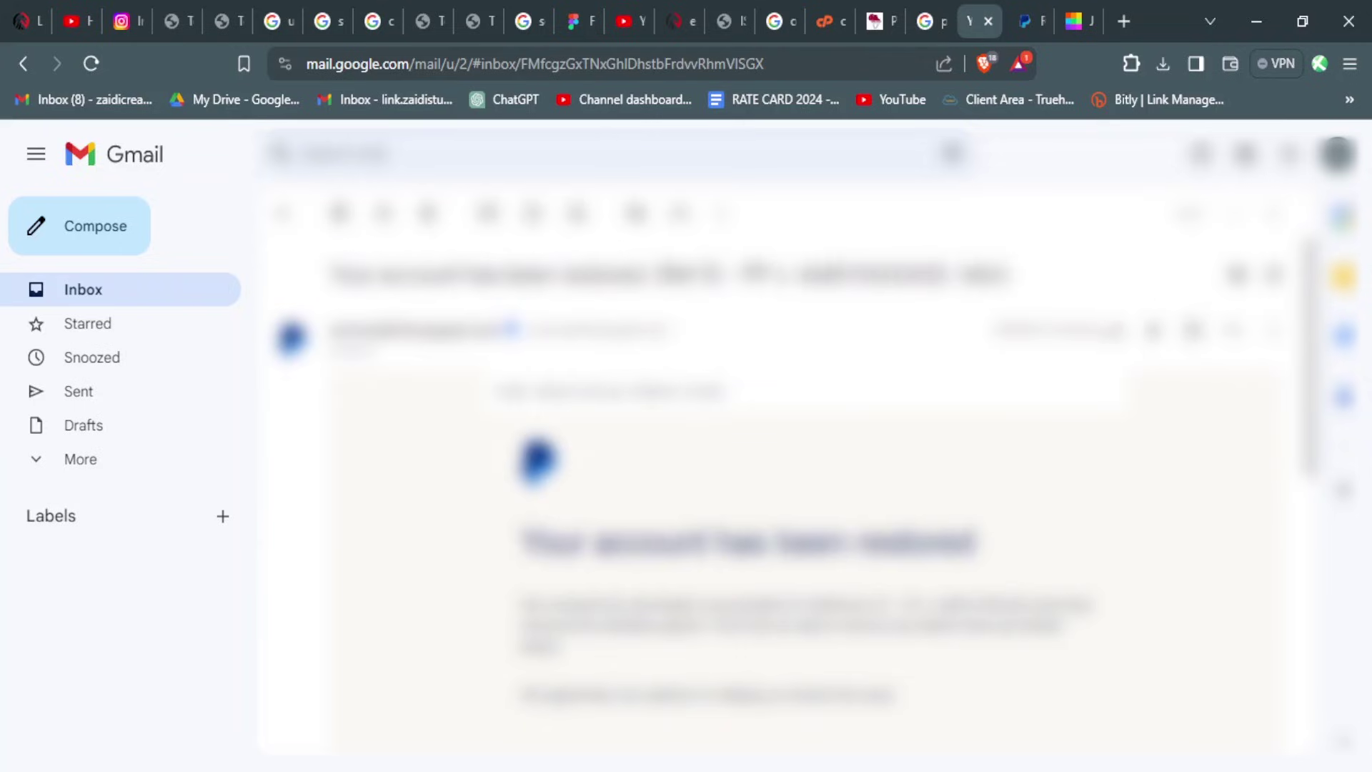
scroll(1027, 477, down, 1)
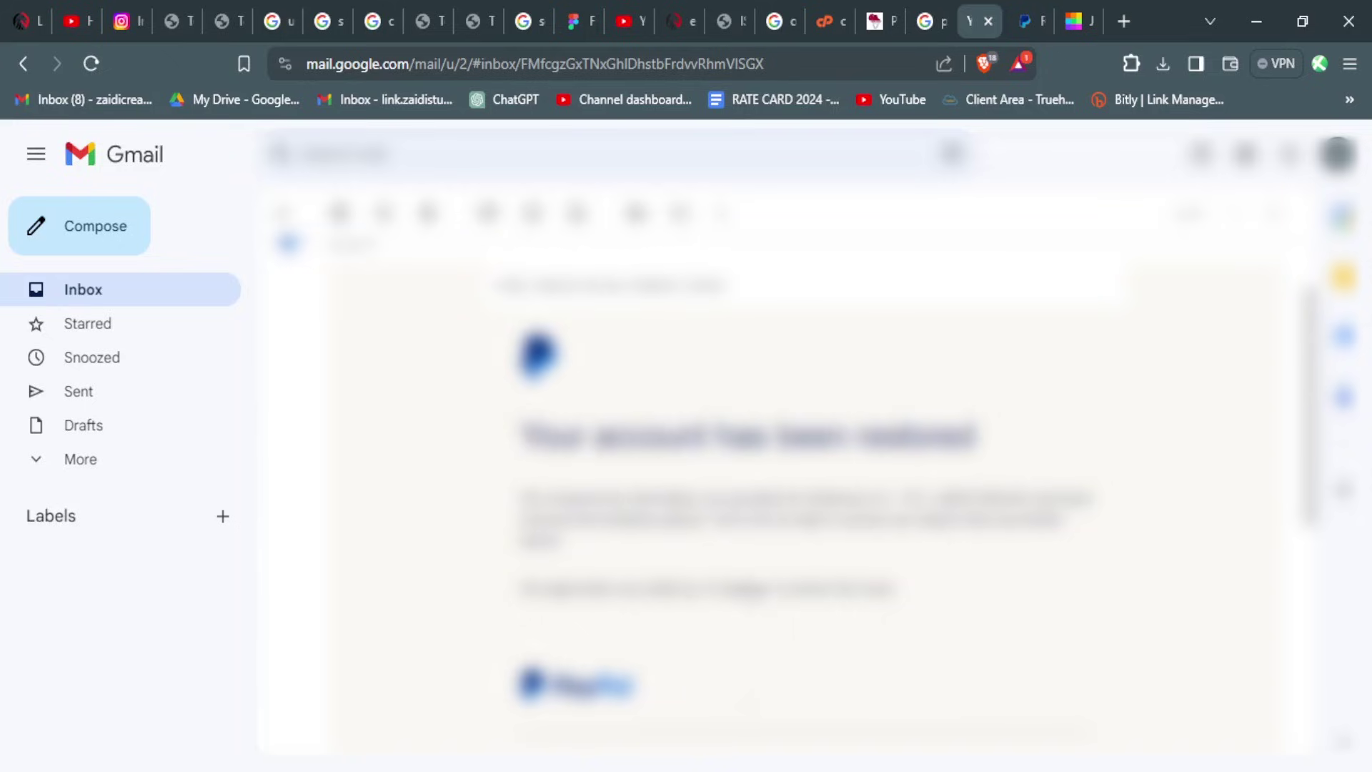
scroll(715, 557, down, 3)
scroll(613, 522, up, 4)
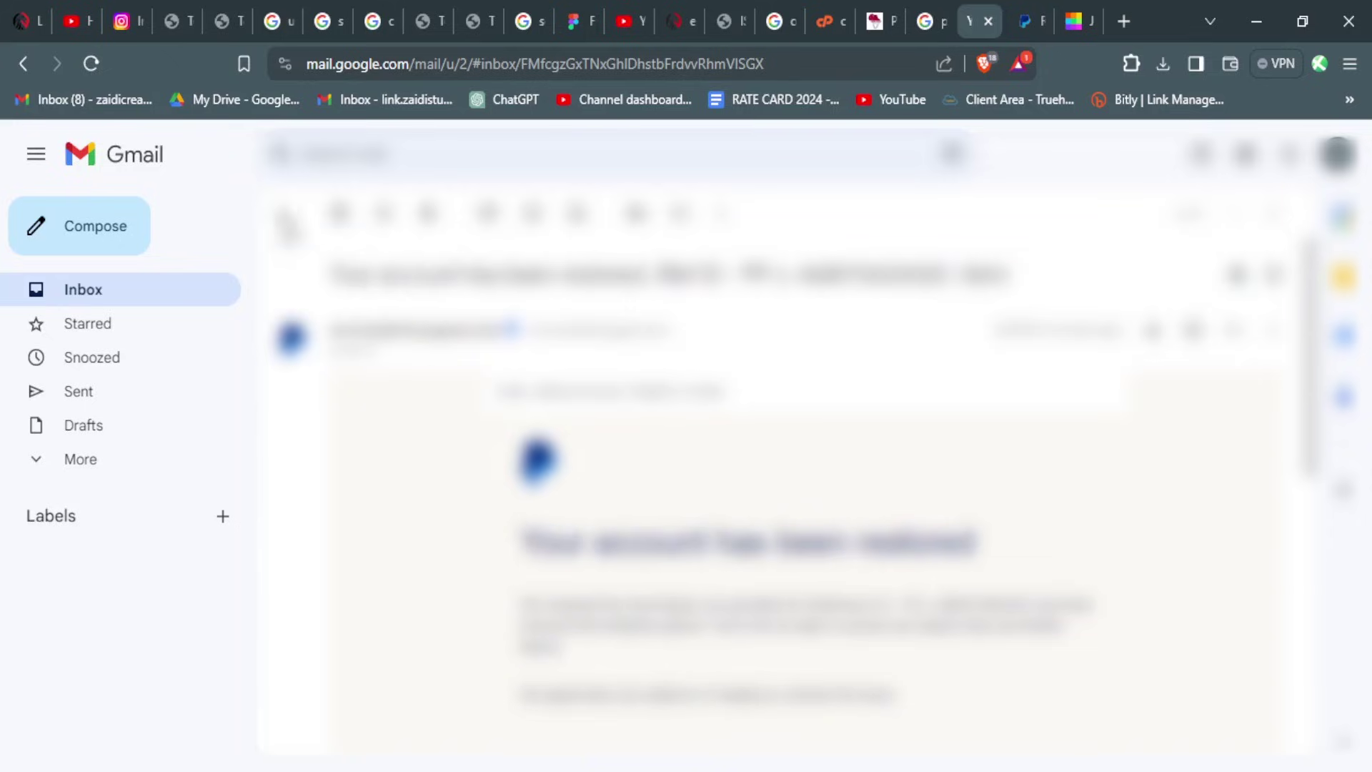
click(288, 213)
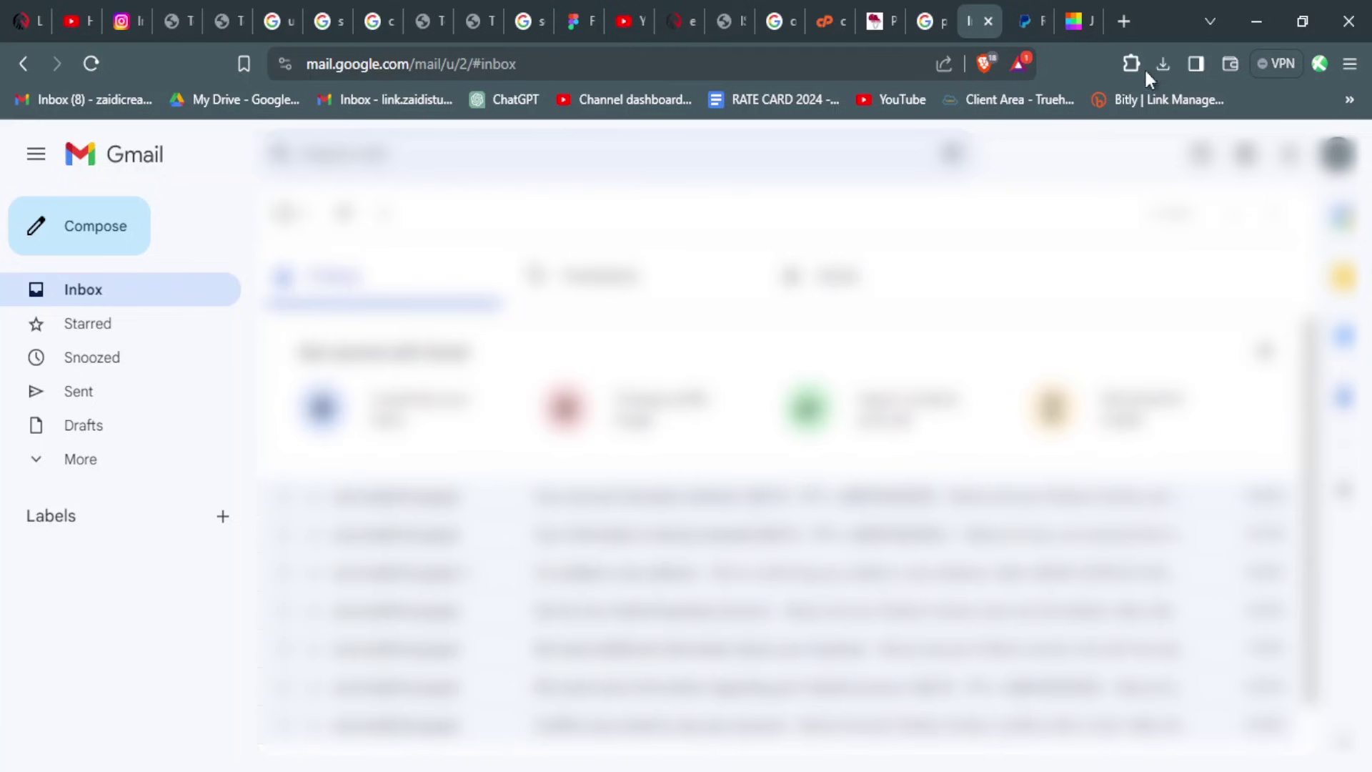
- Switch back to PayPal, check the account dashboard, and open the page for verifying the account info
click(1044, 21)
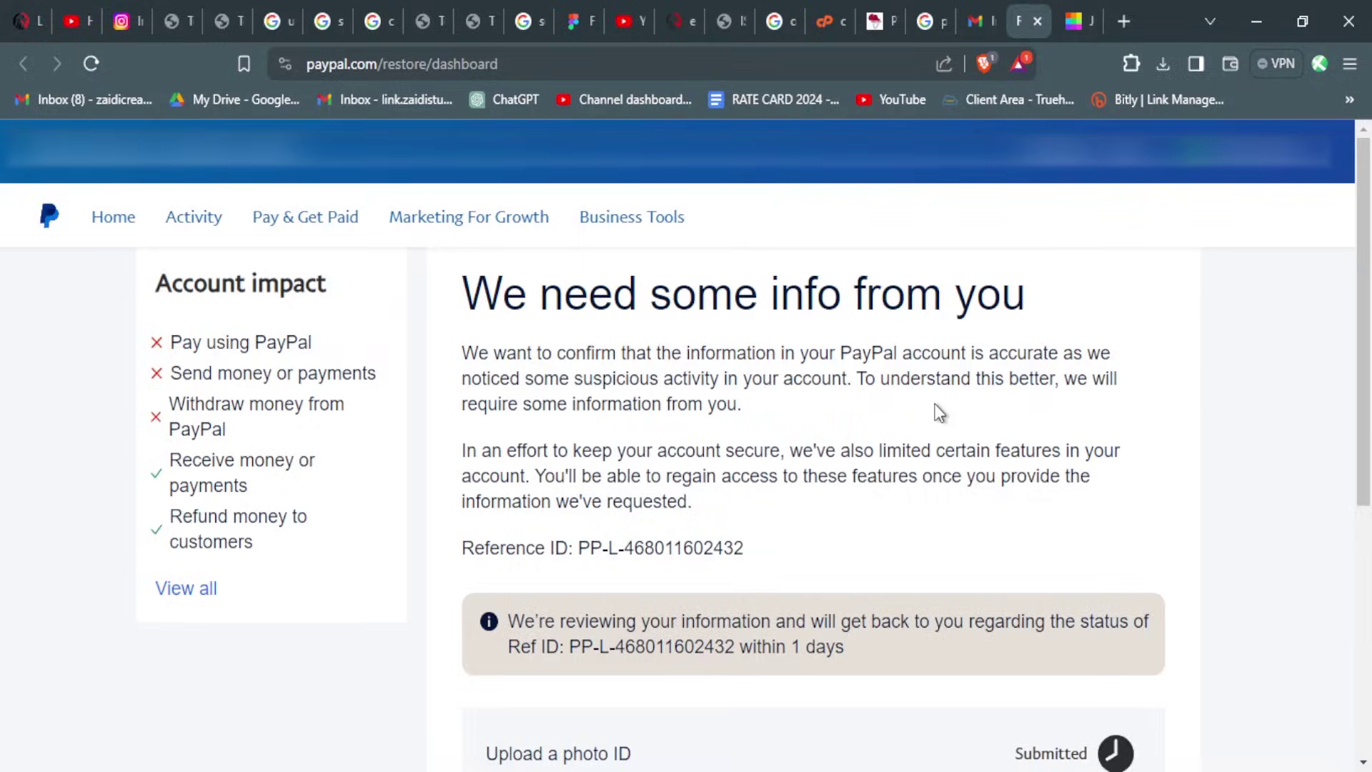
scroll(935, 397, down, 5)
scroll(311, 387, up, 5)
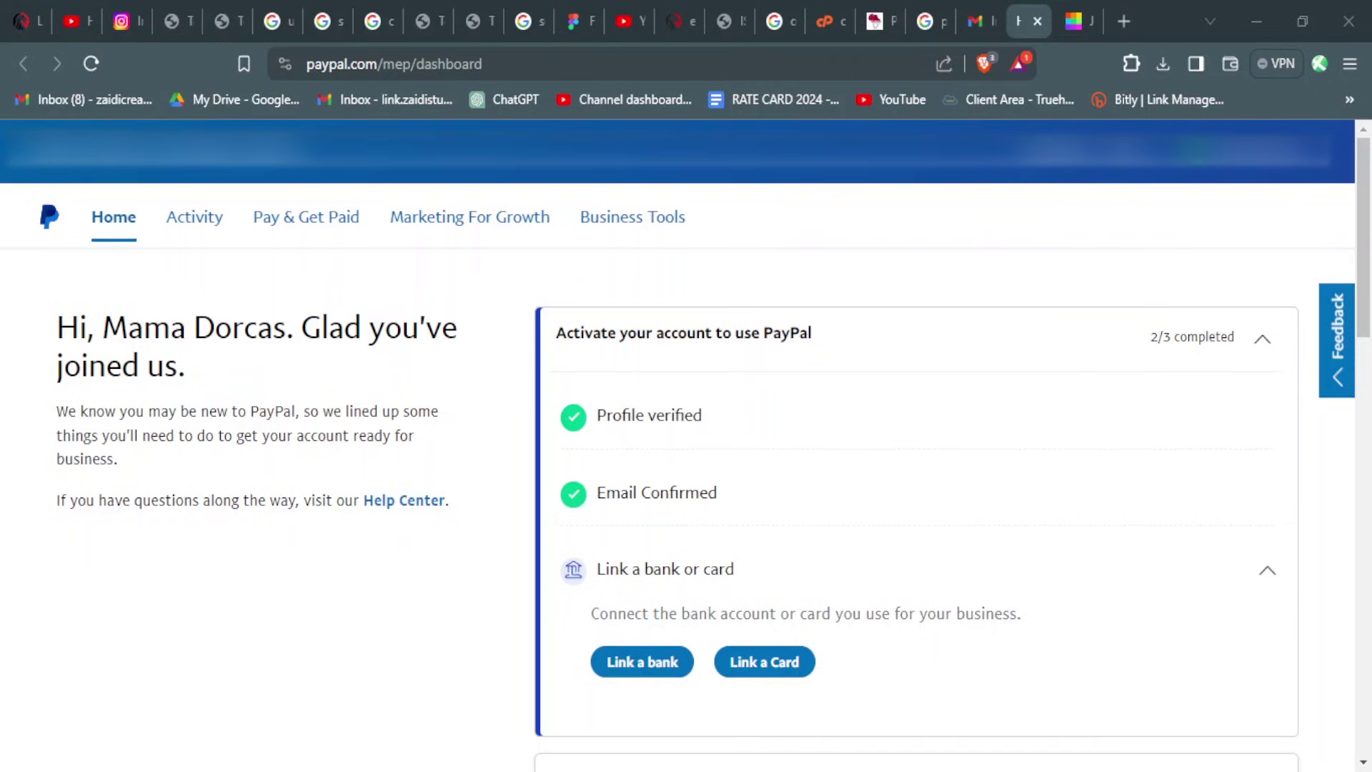
scroll(856, 418, down, 5)
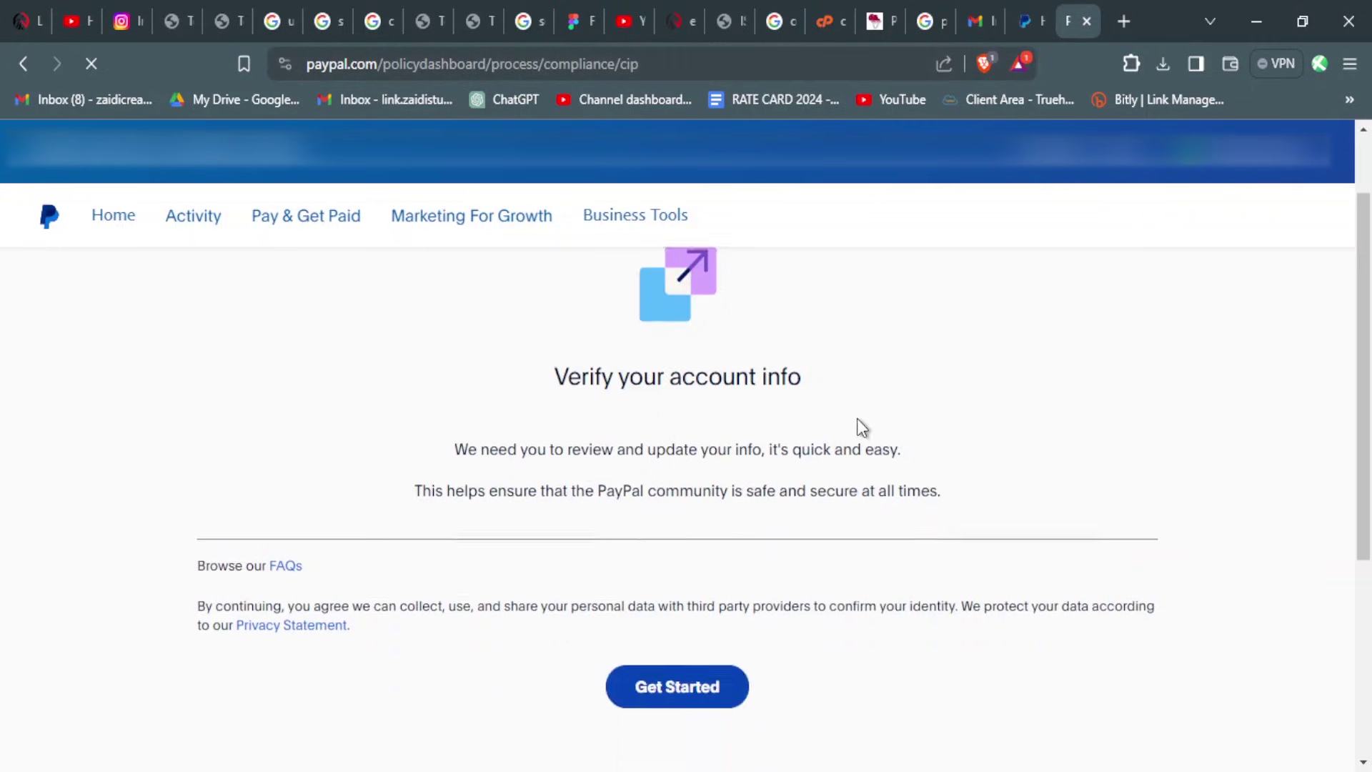
scroll(552, 379, up, 5)
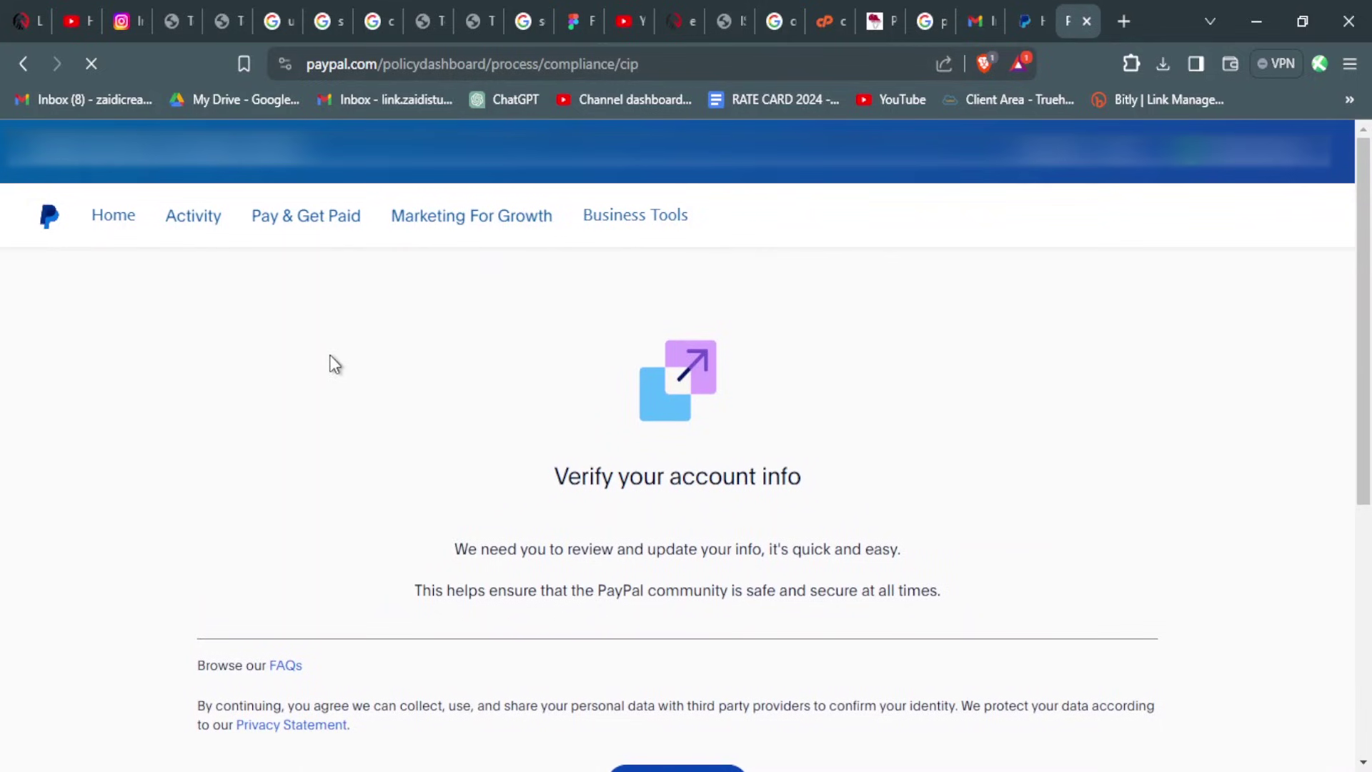
- Start the account info verification and examine the personal info form and the list of required sections
mouse_move(1255, 151)
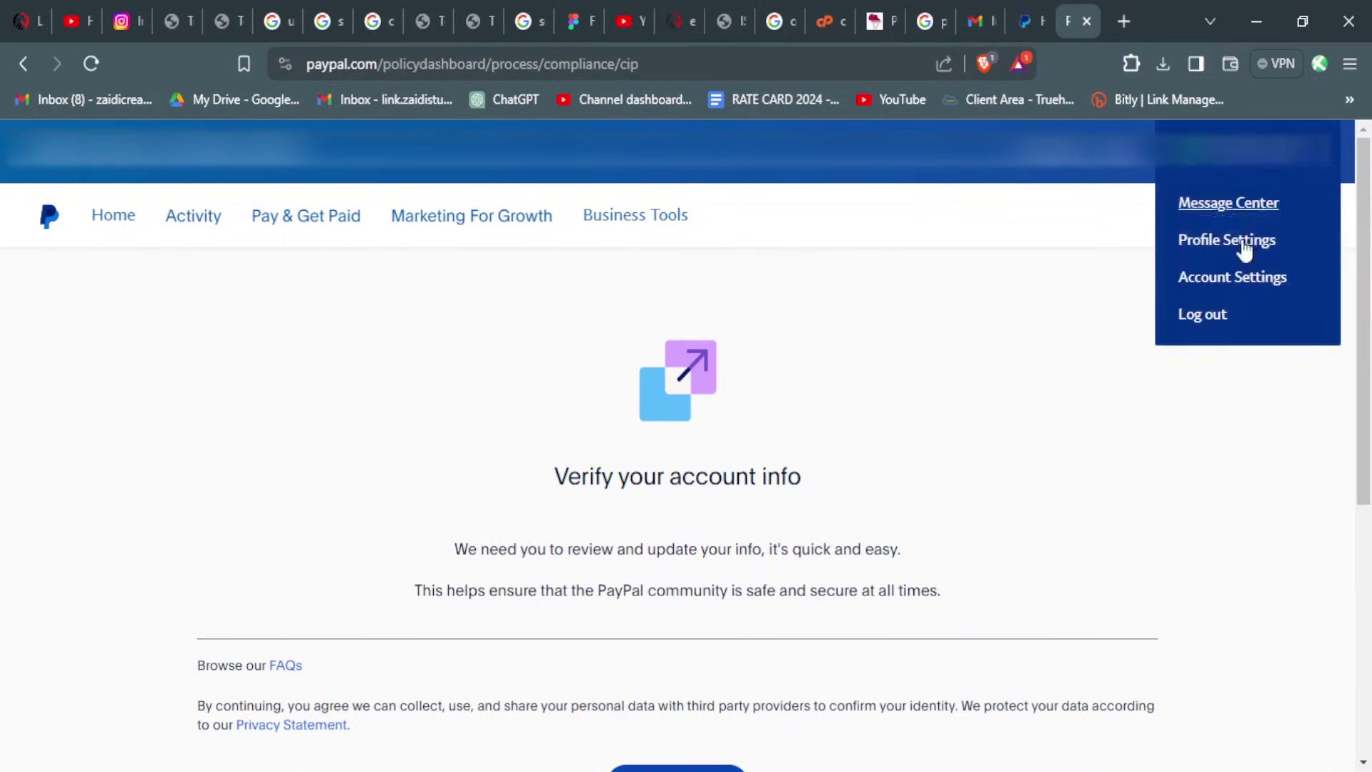
scroll(404, 339, down, 3)
scroll(541, 309, up, 3)
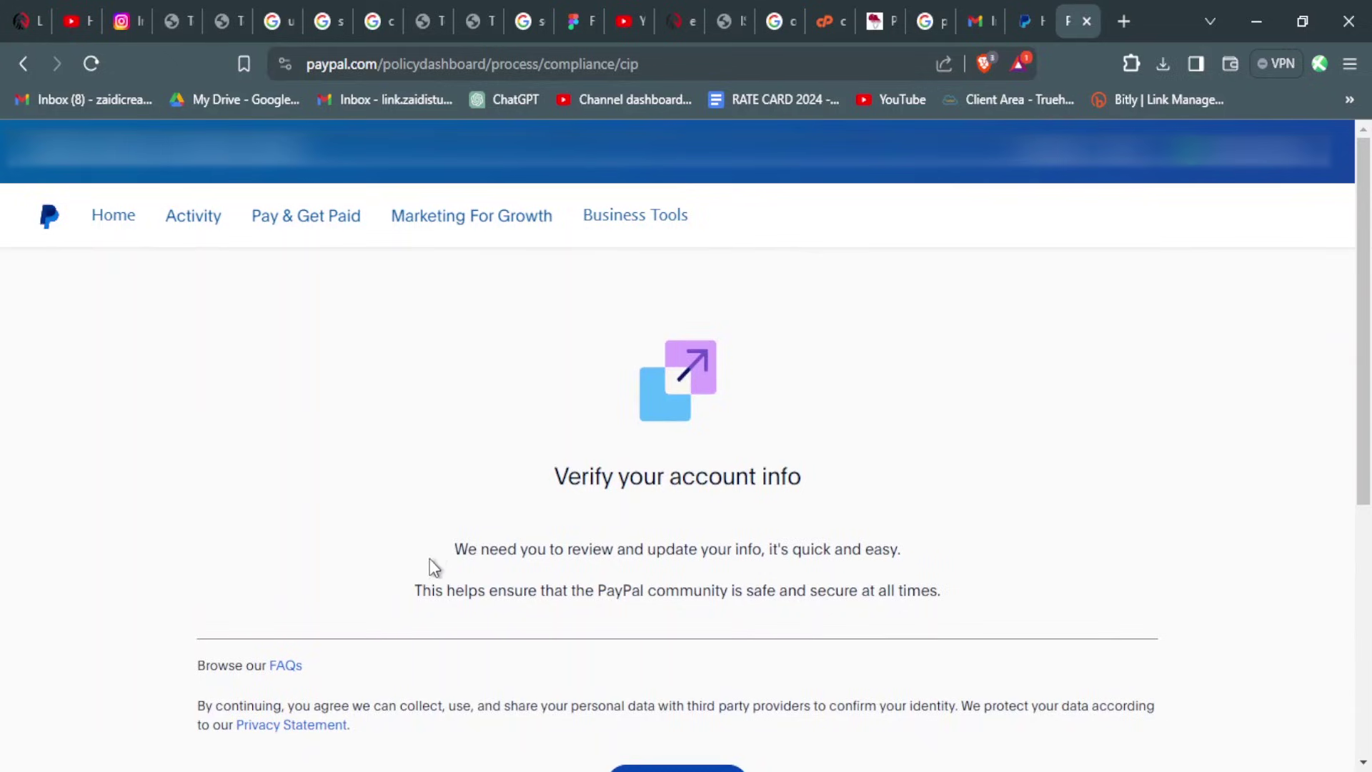
scroll(985, 543, down, 2)
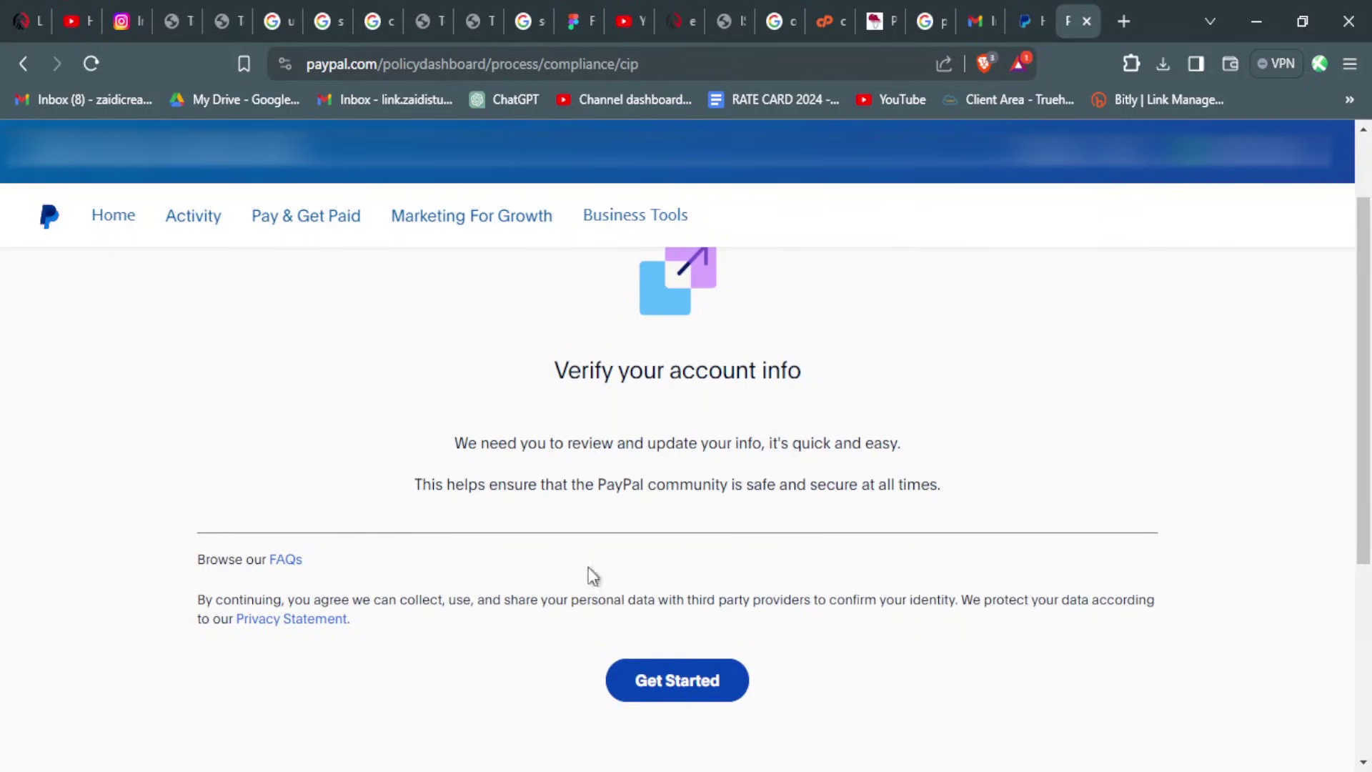
scroll(889, 328, down, 5)
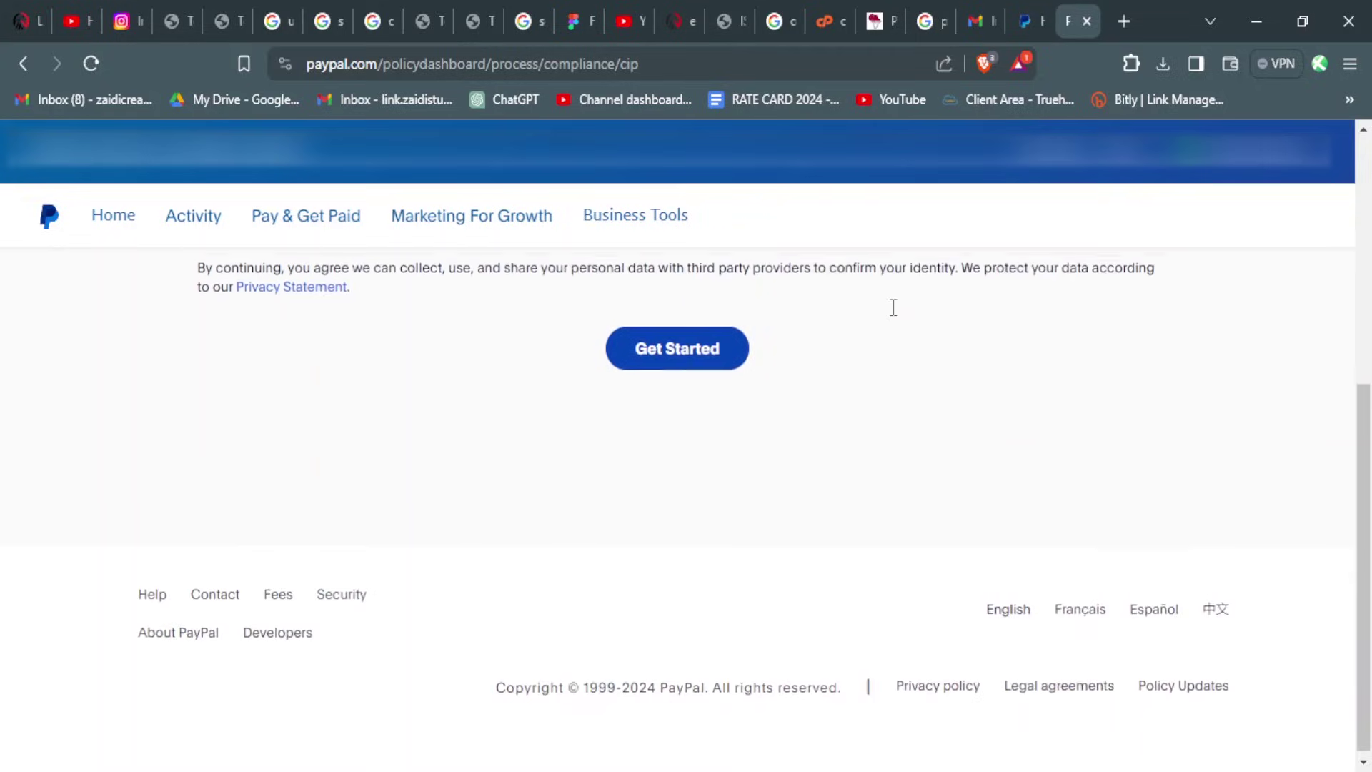
click(697, 354)
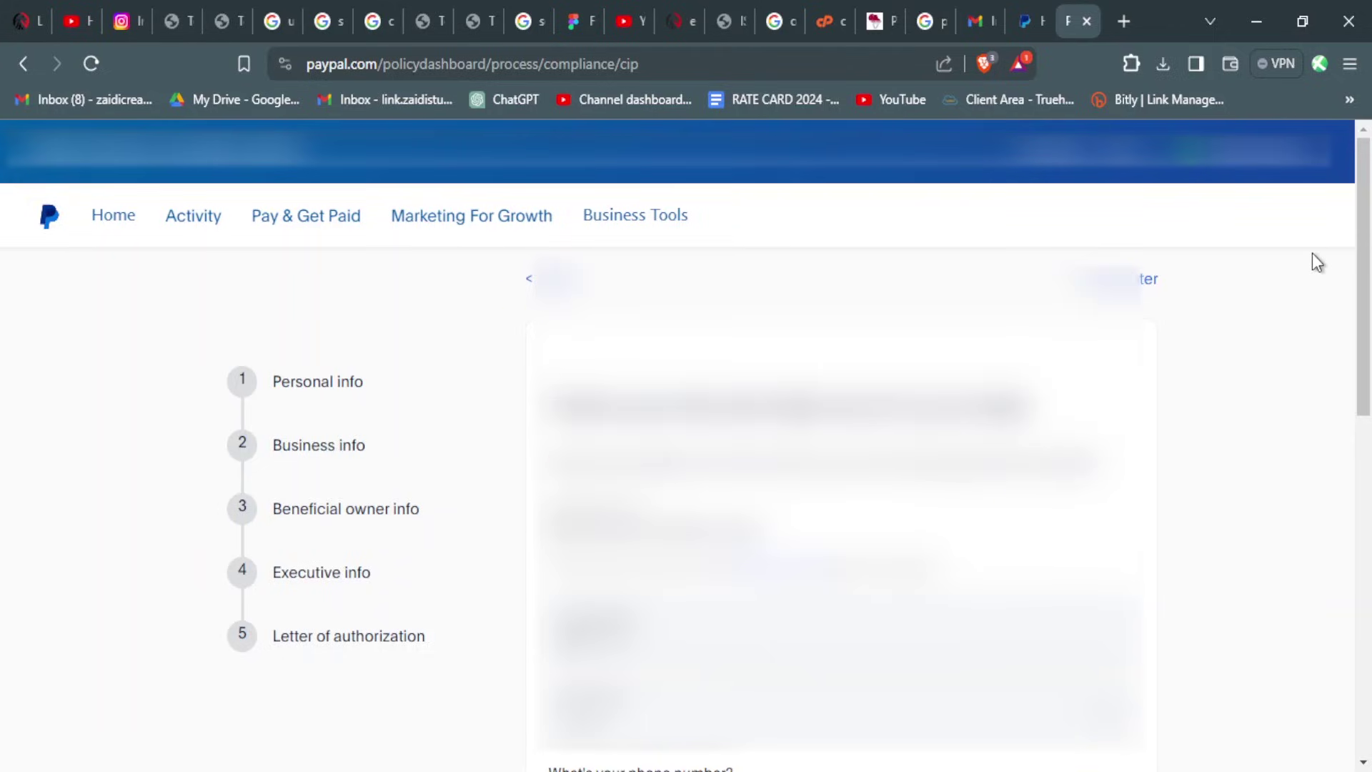
scroll(1313, 253, down, 2)
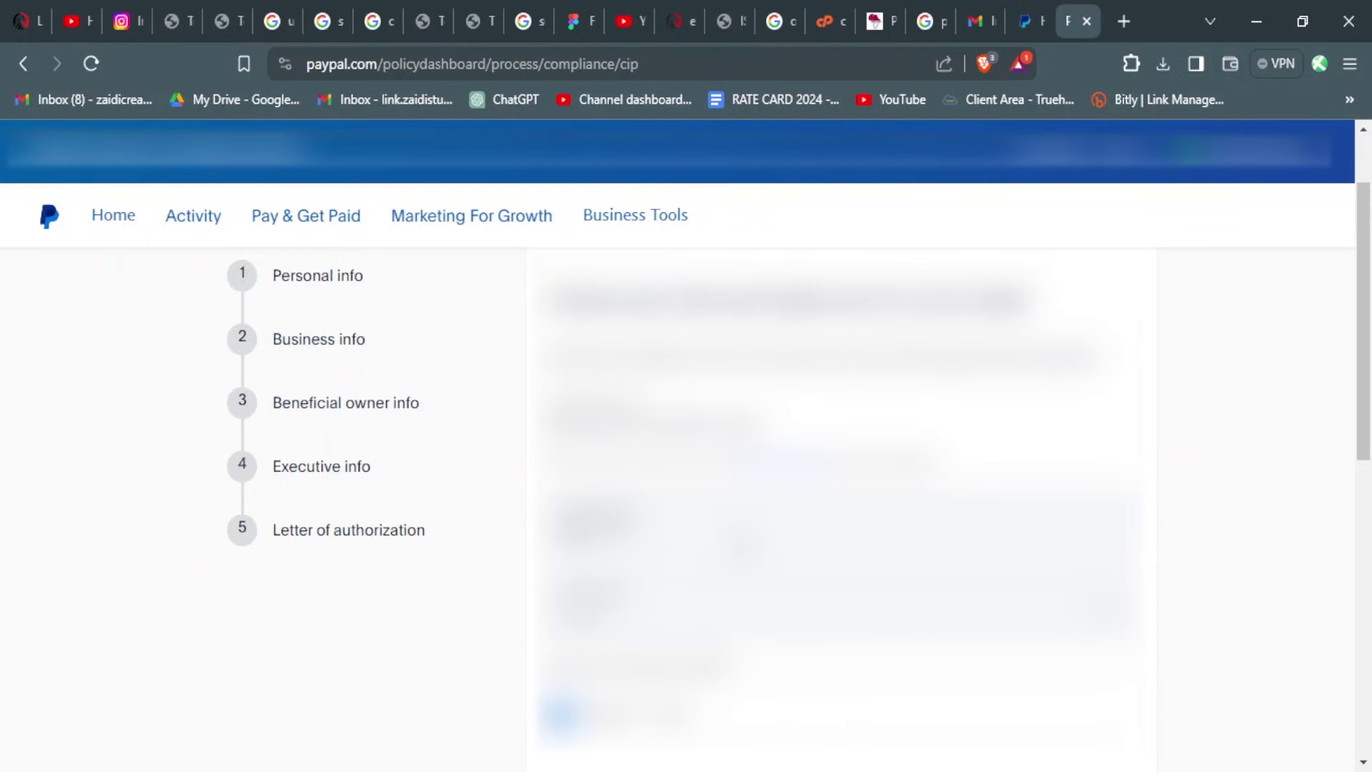
scroll(393, 478, up, 2)
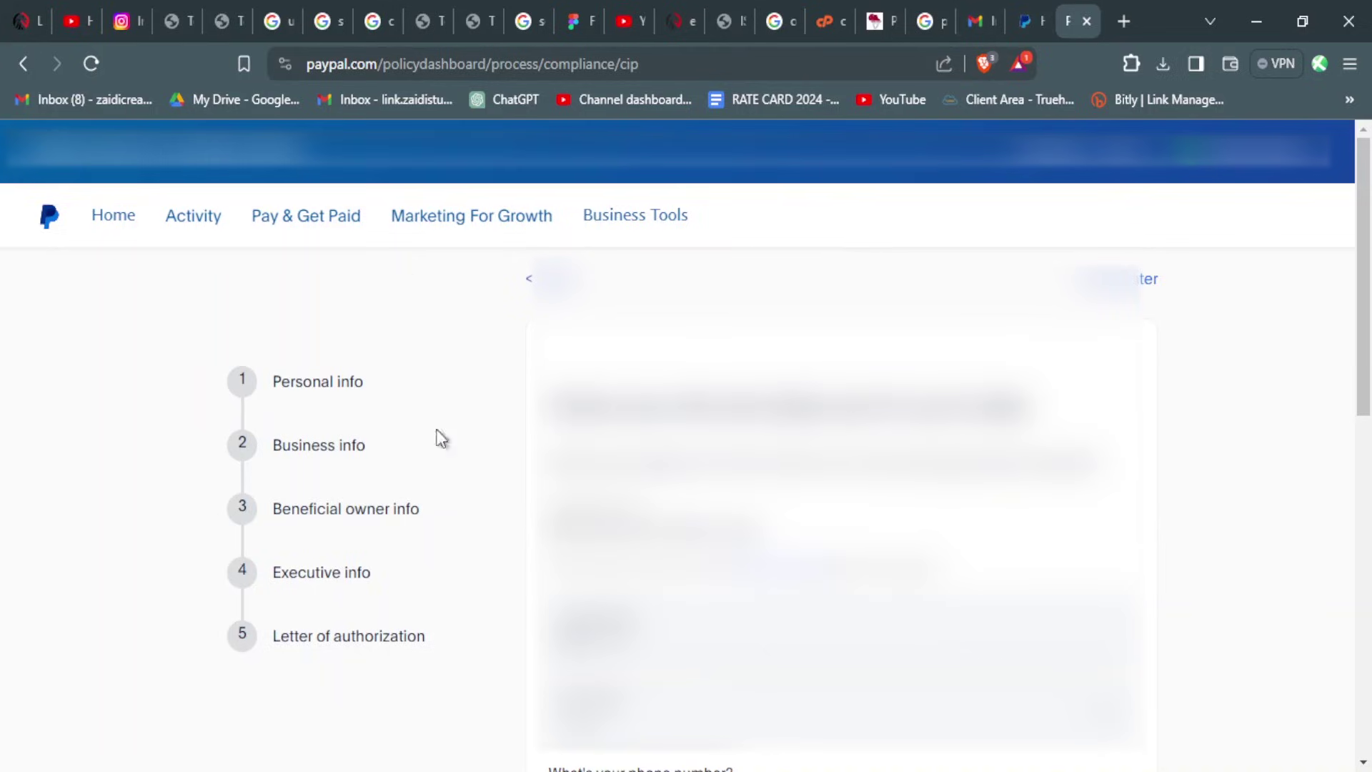
- Review the personal info form together with the list of verification sections
scroll(1216, 433, down, 6)
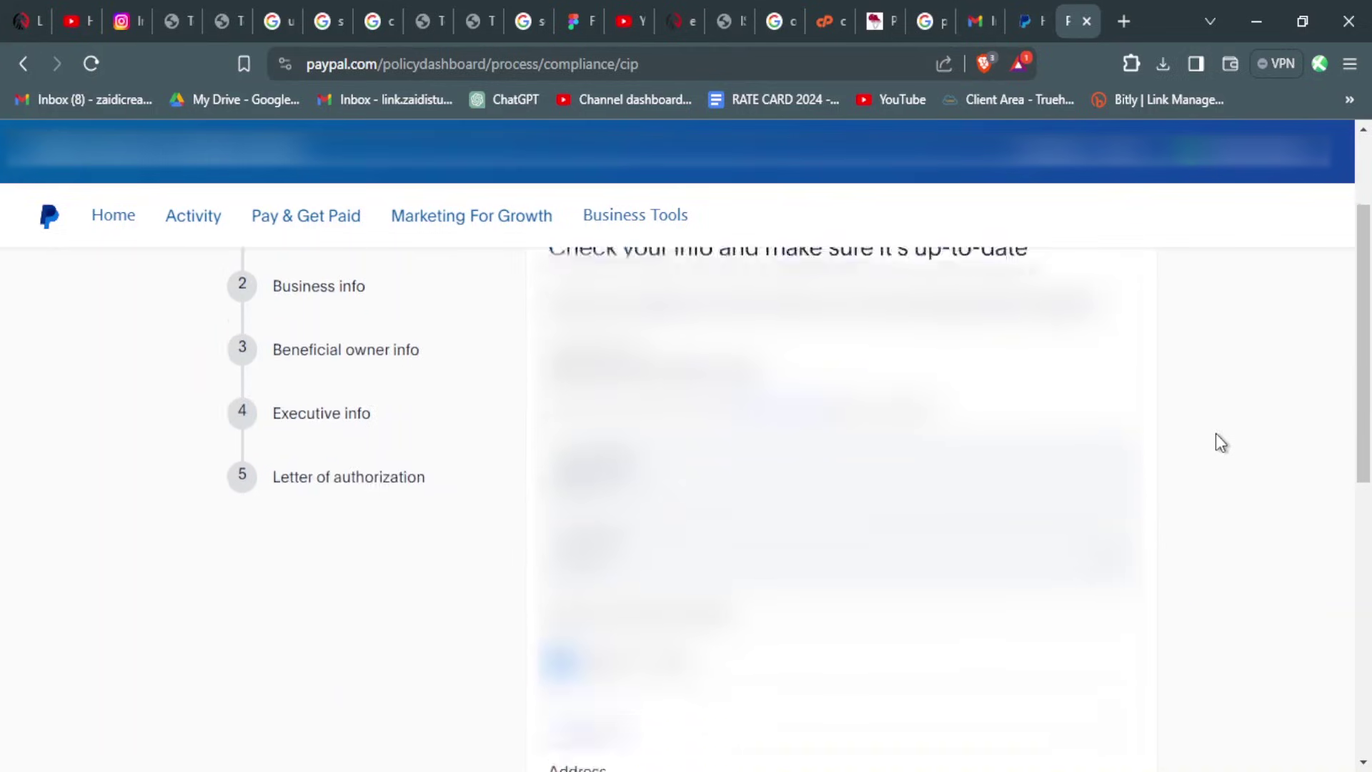
scroll(1216, 434, up, 6)
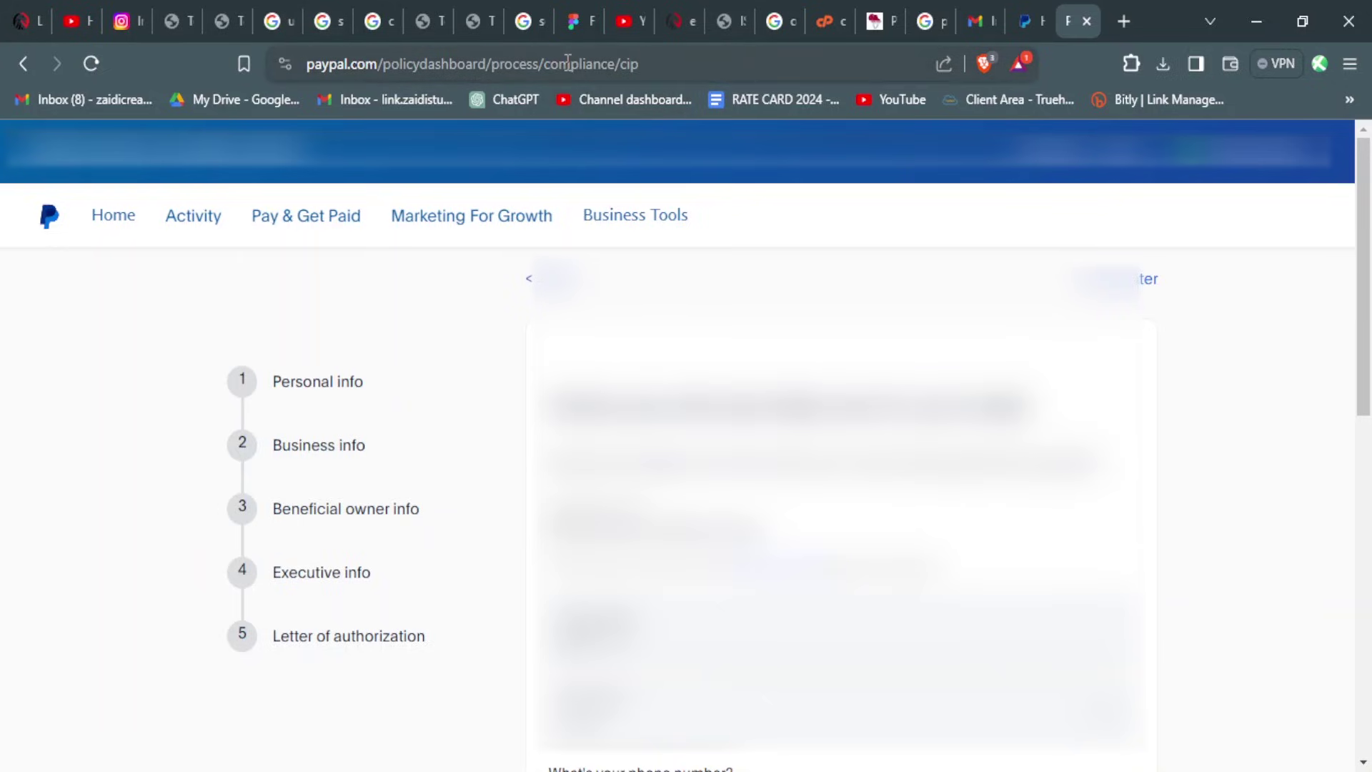
scroll(764, 558, down, 3)
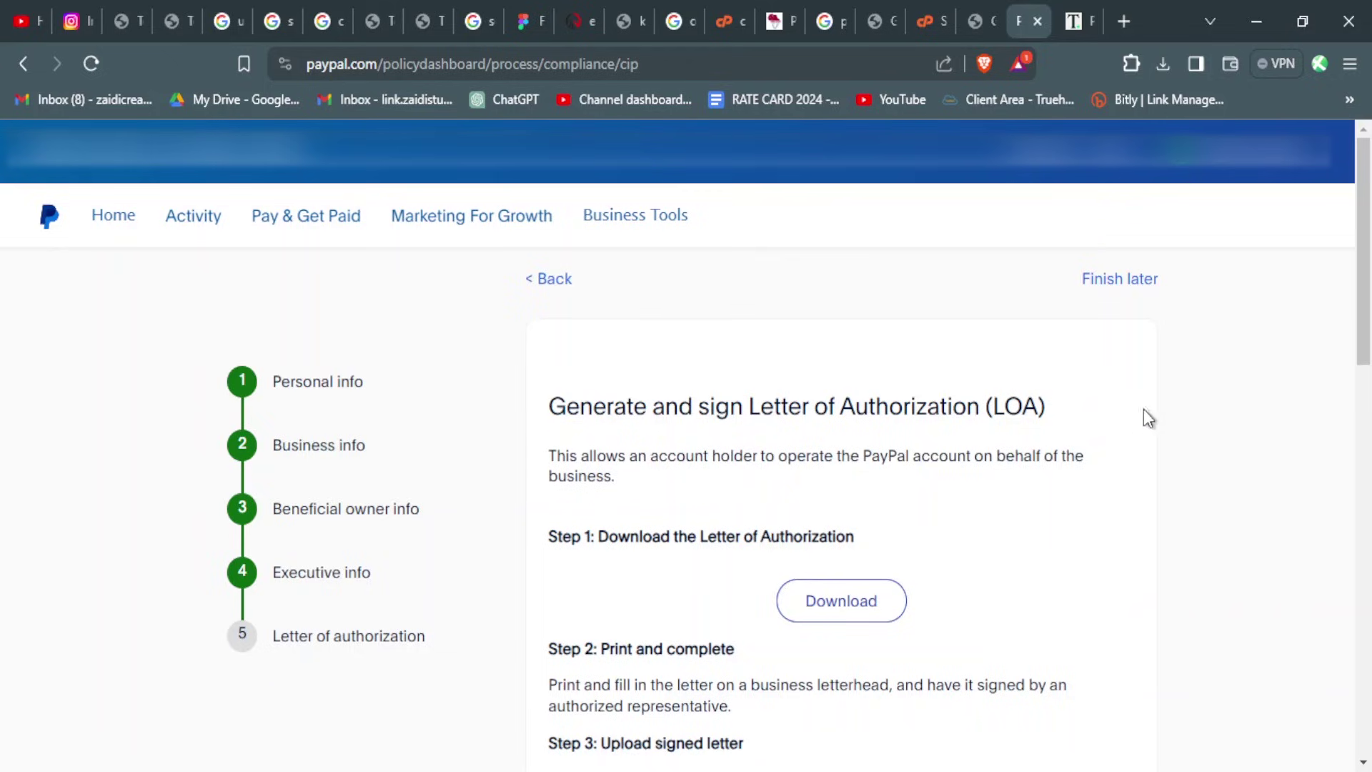
- Choose Letter of Authorization as the document type and attach the file loa filled.pdf
scroll(715, 446, down, 3)
scroll(858, 471, up, 3)
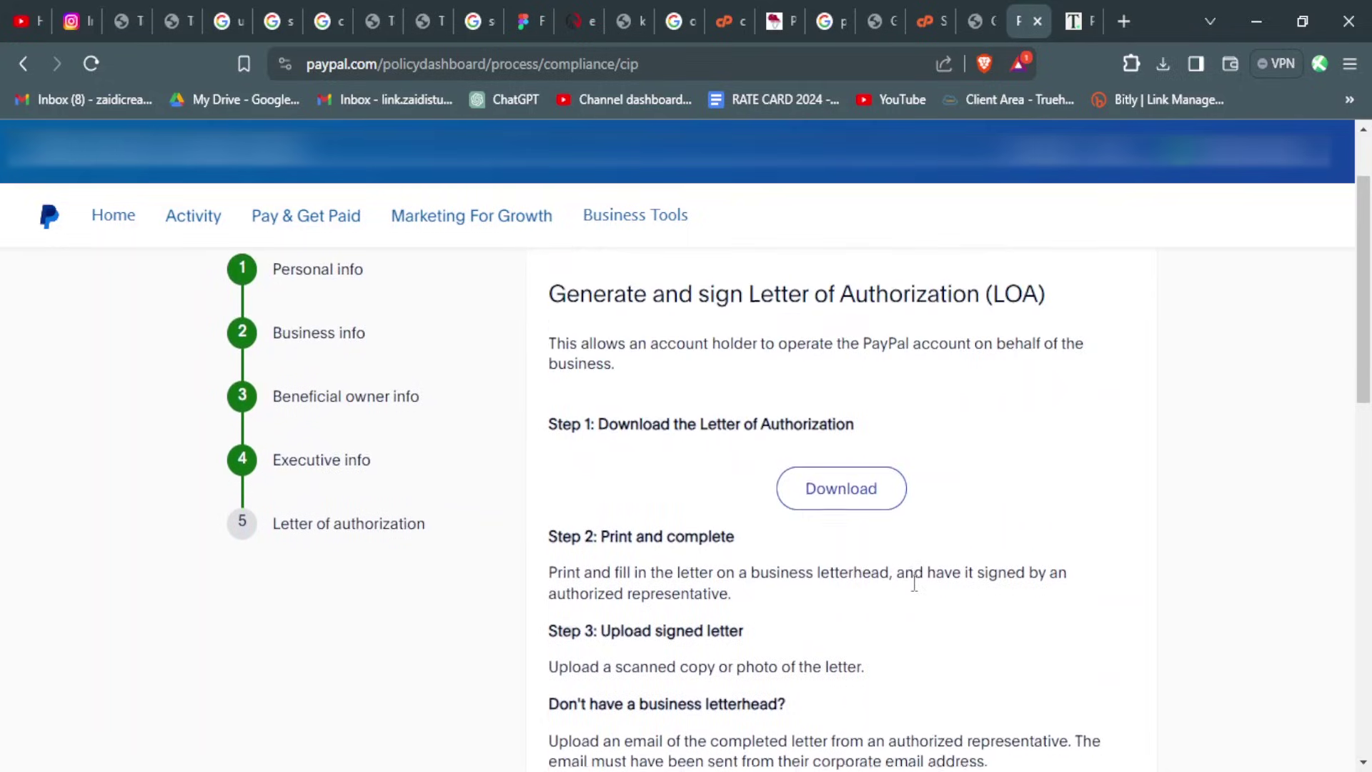
scroll(750, 529, down, 3)
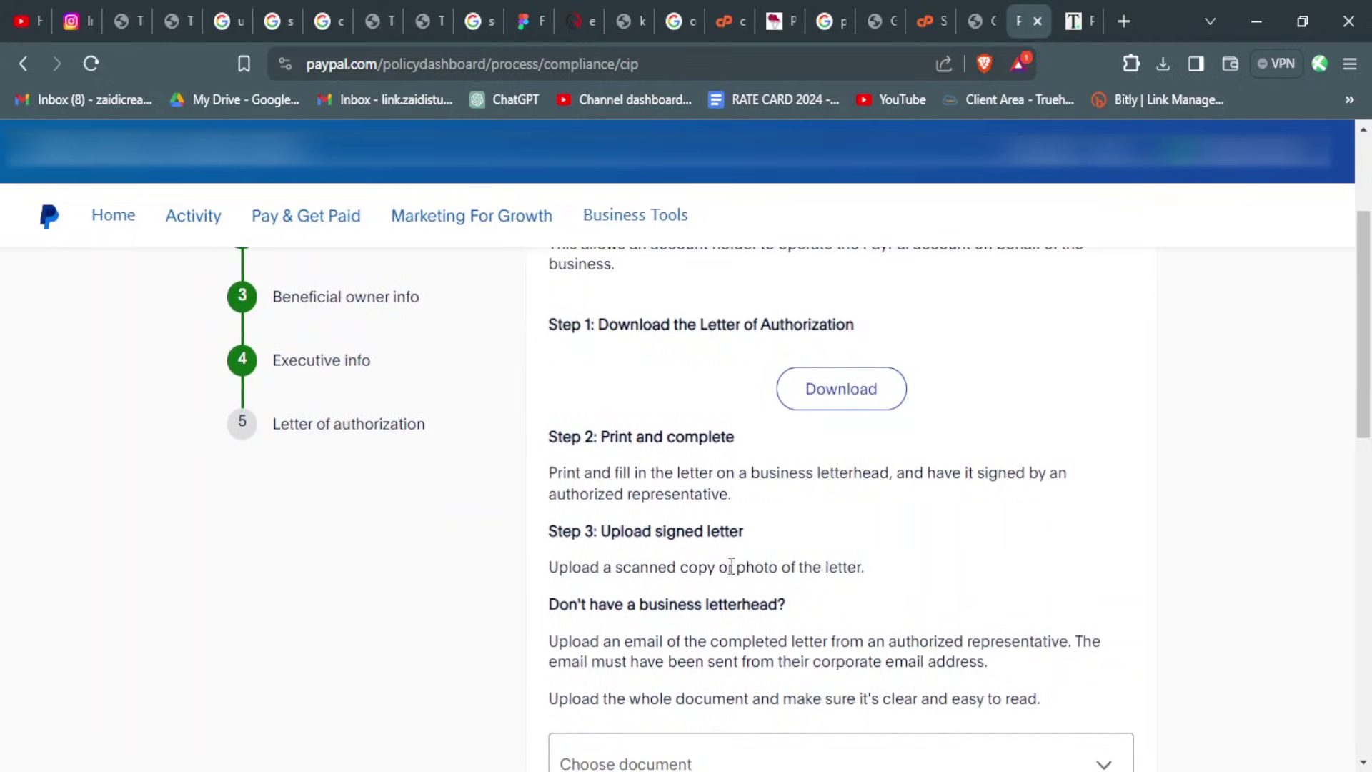
scroll(731, 567, down, 1)
scroll(731, 567, down, 1)
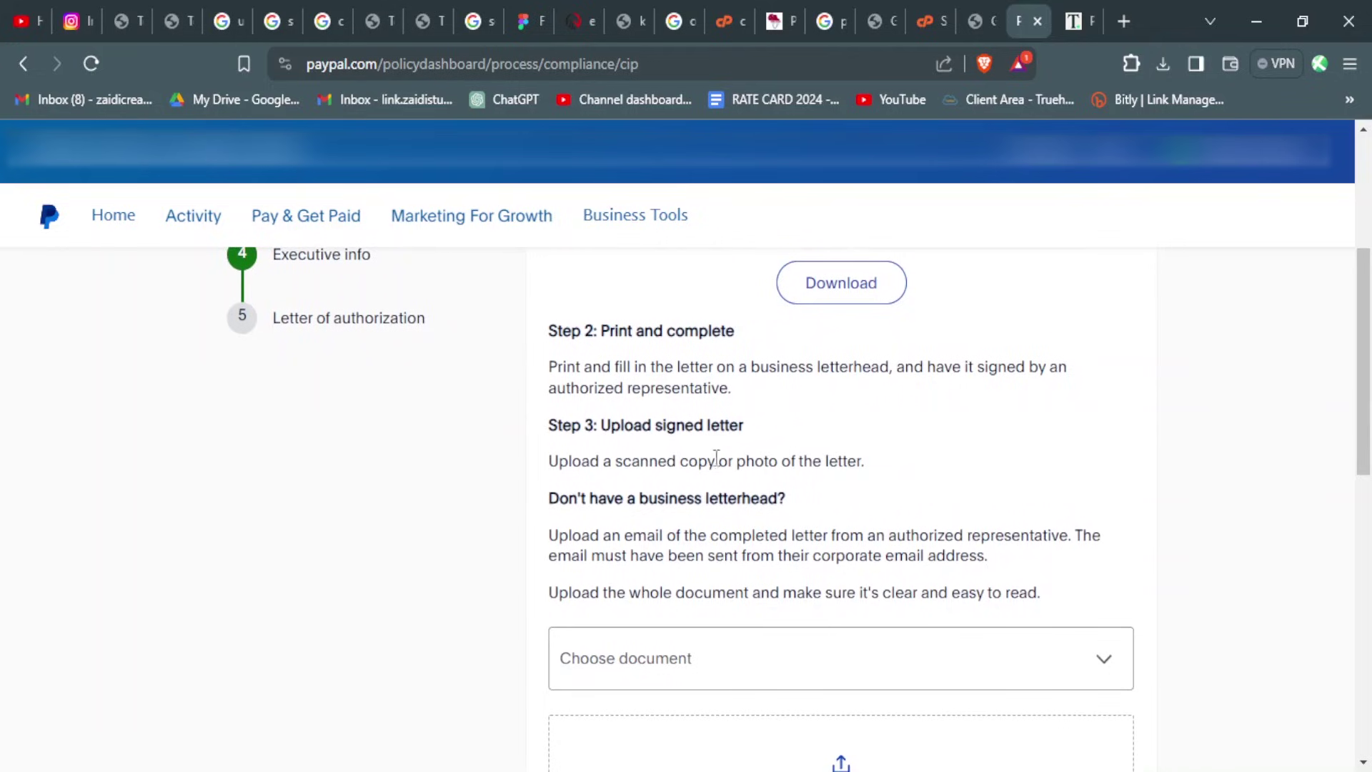
scroll(906, 527, down, 2)
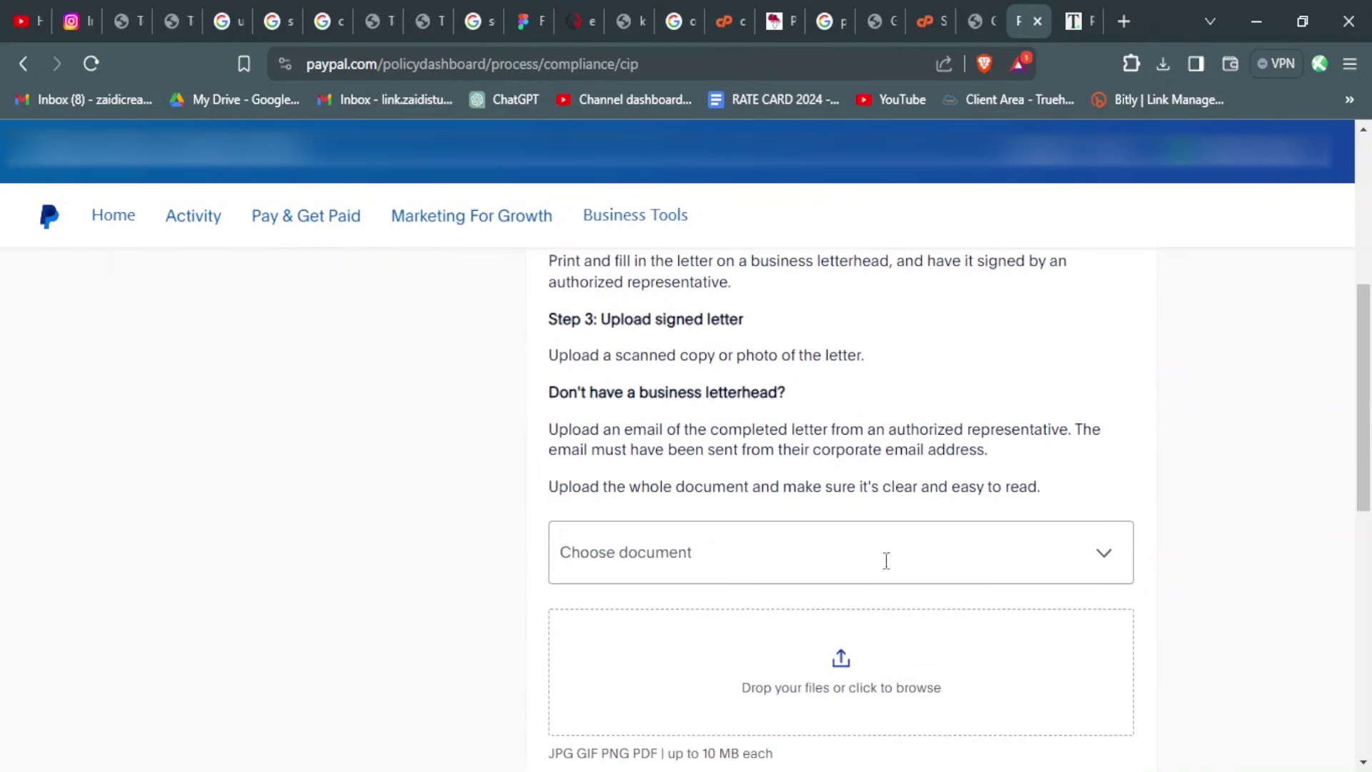
click(740, 571)
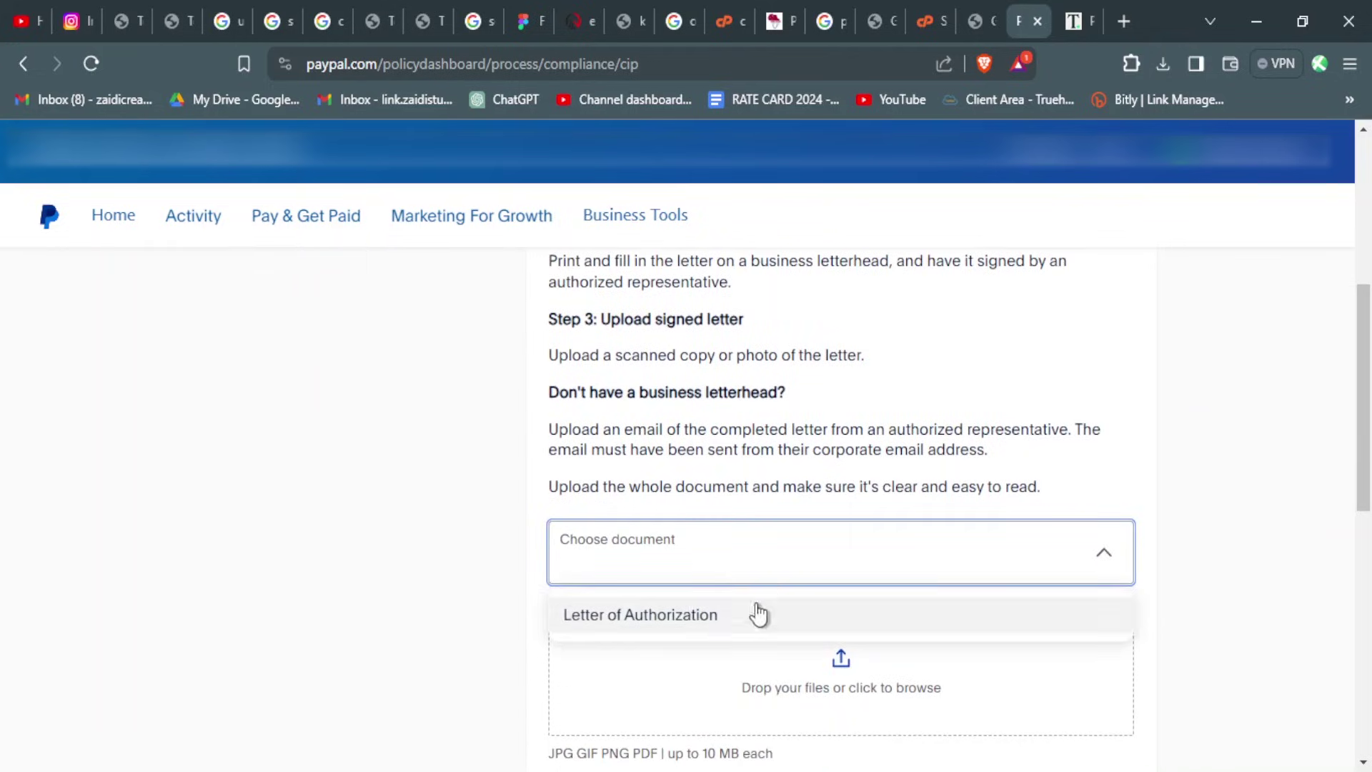
click(692, 619)
scroll(826, 559, down, 4)
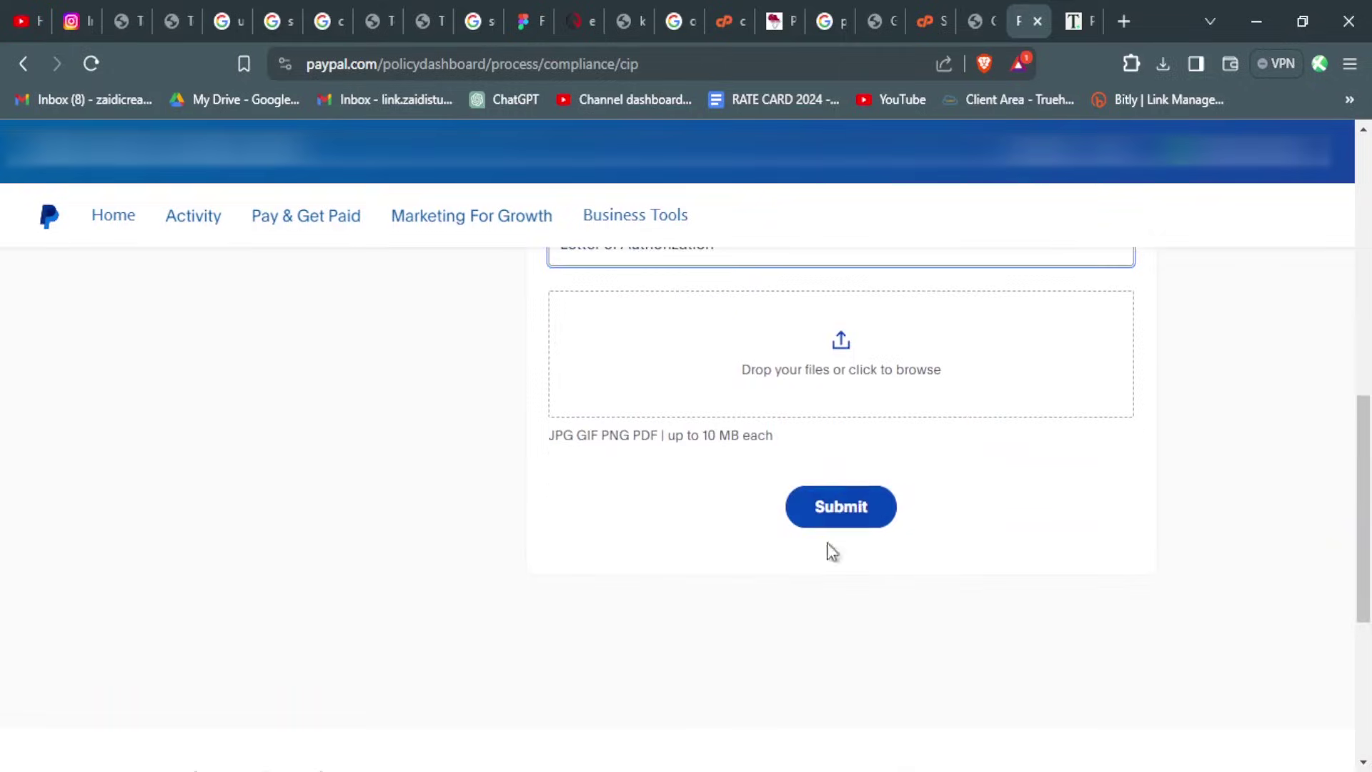
click(861, 357)
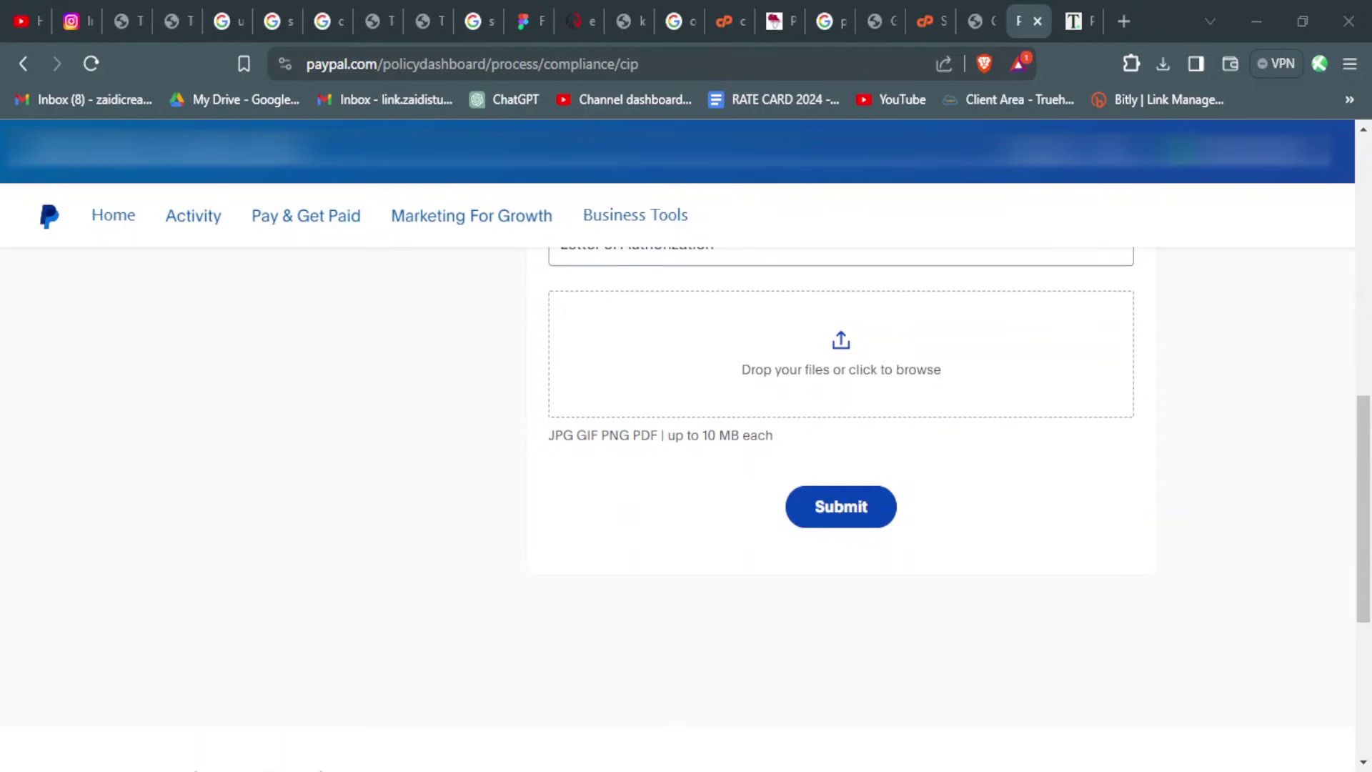
double_click(310, 241)
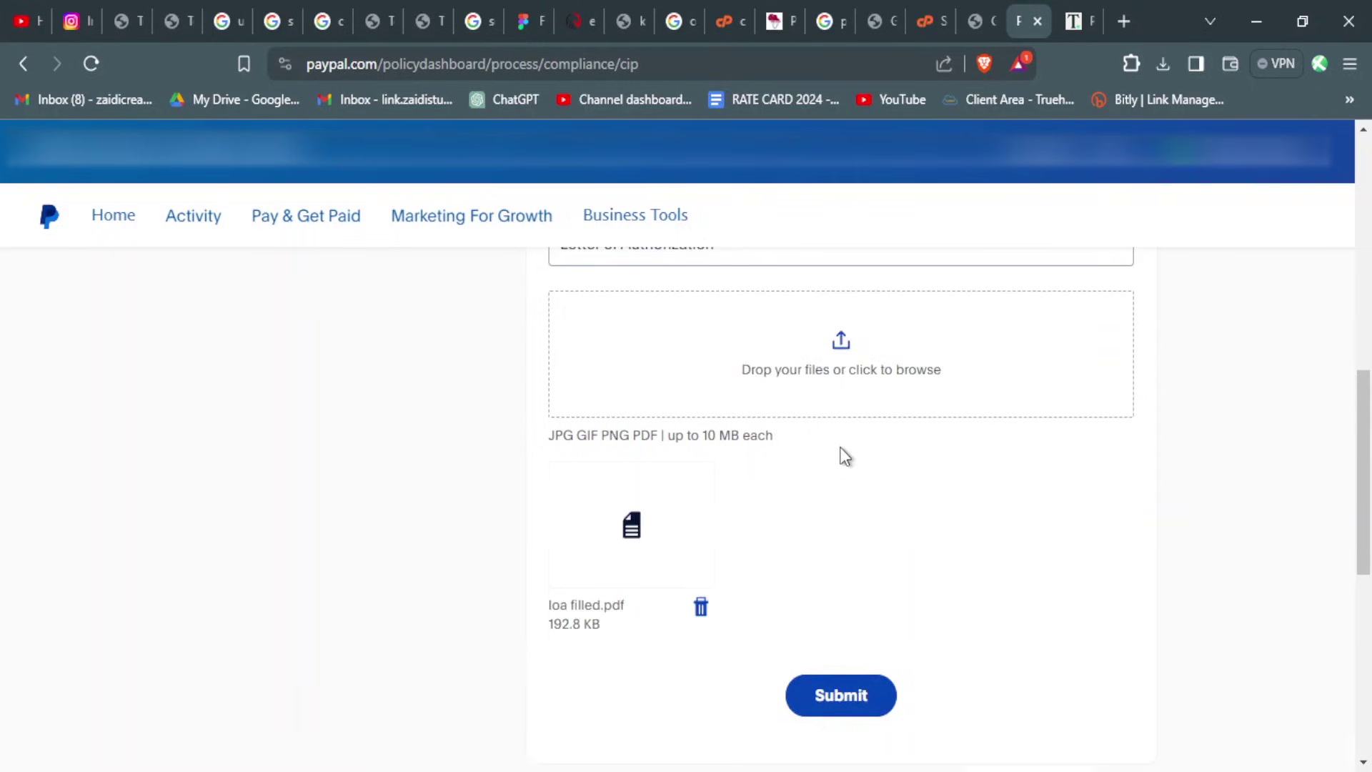
- Submit the signed Letter of Authorization for review and return to the account dashboard
scroll(873, 585, down, 1)
click(862, 596)
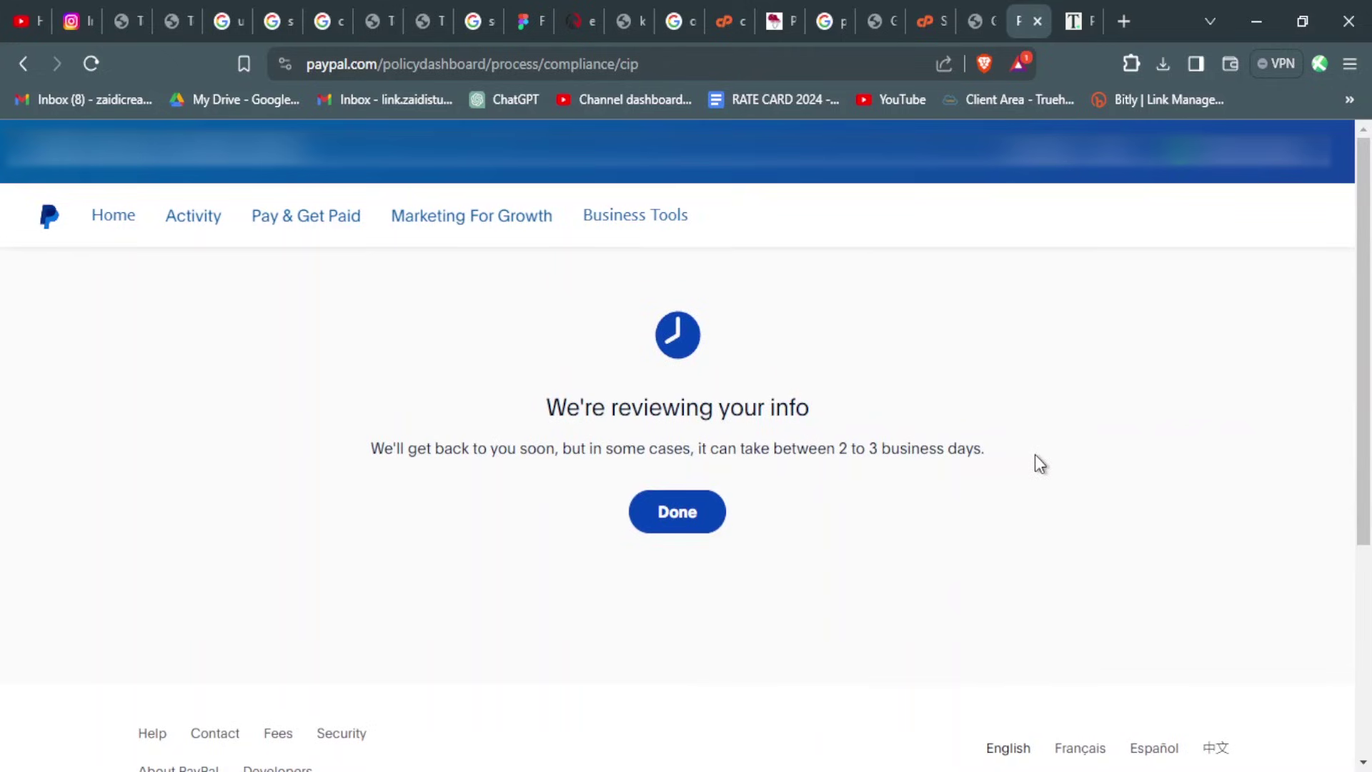
click(677, 513)
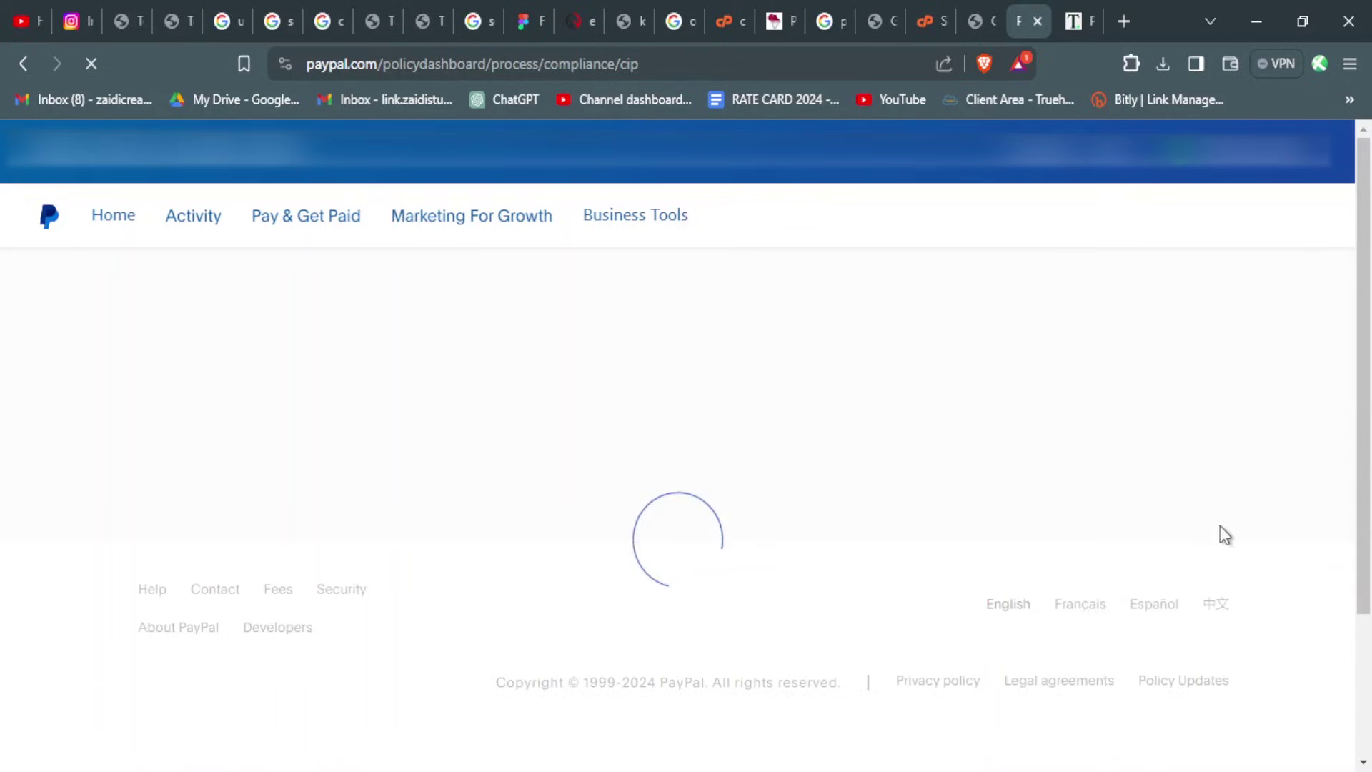
mouse_move(1240, 152)
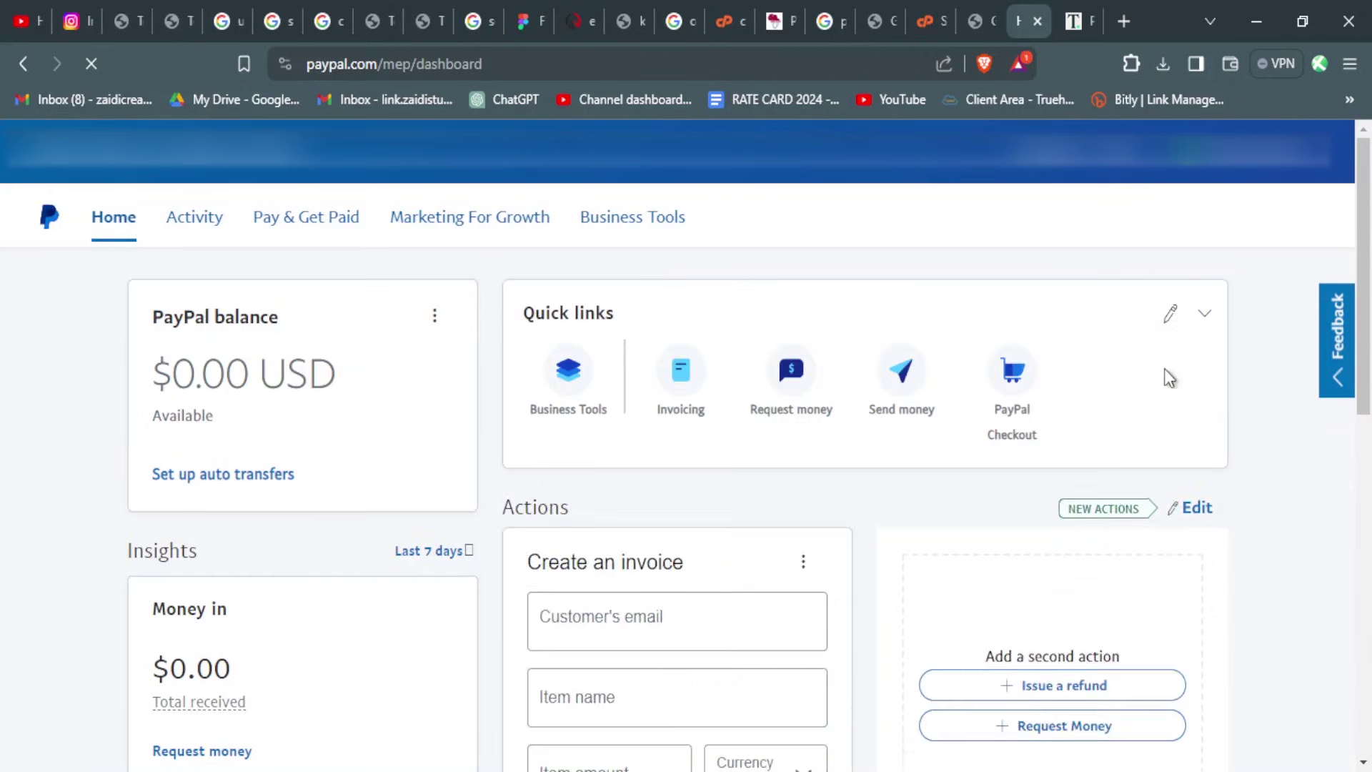
- Switch to the PayPal Mobile Money Service with M-PESA site and log in with the PayPal account
key(ctrl+Tab)
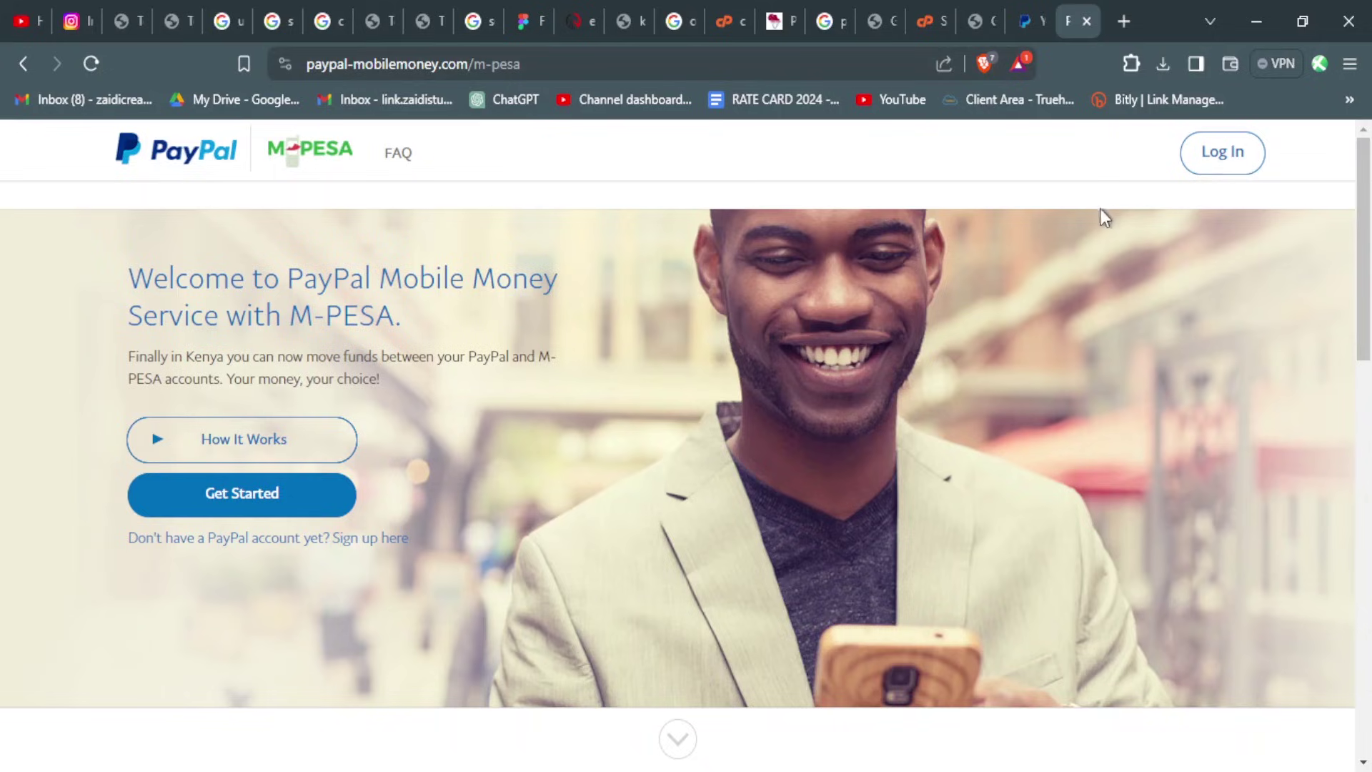
click(1243, 169)
click(792, 457)
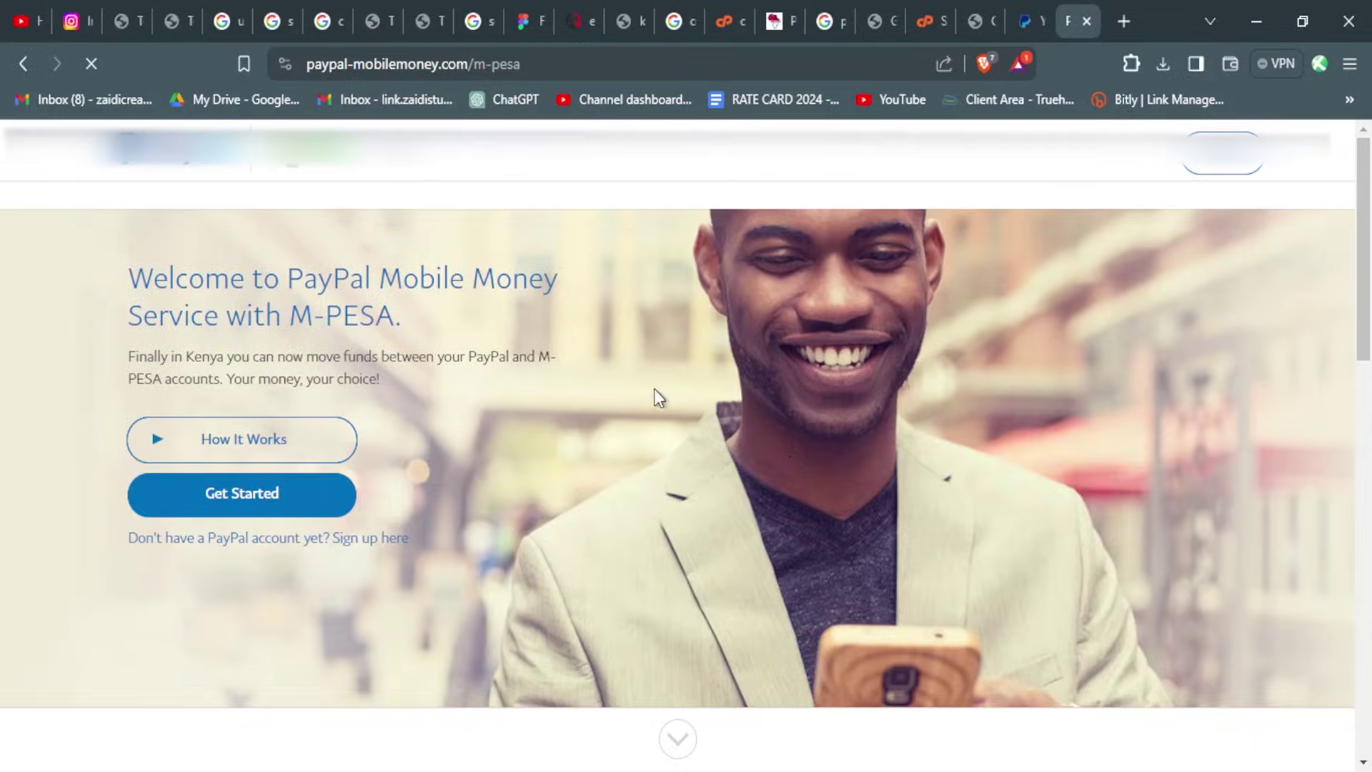
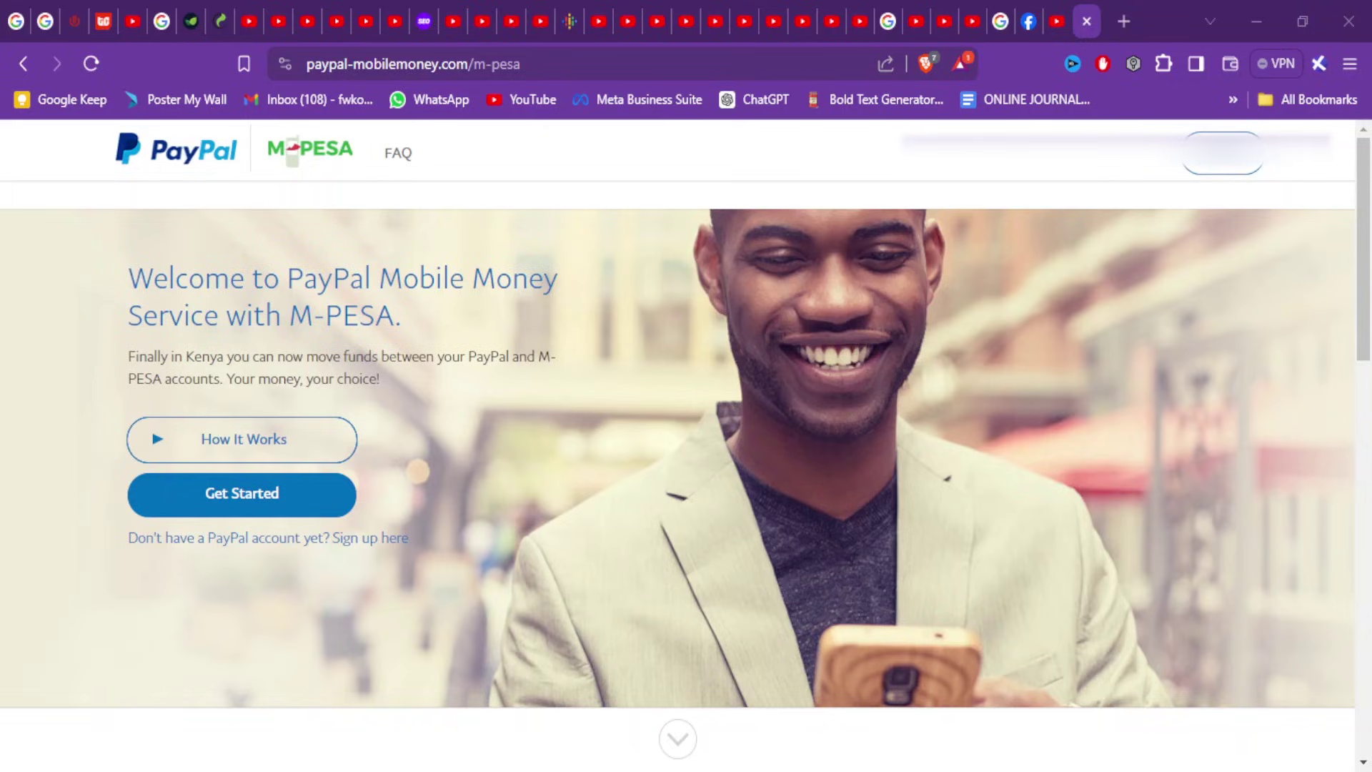
- Reload the M-PESA service page and open the form for withdrawing from the PayPal account, ready at the withdrawal amount
key(F5)
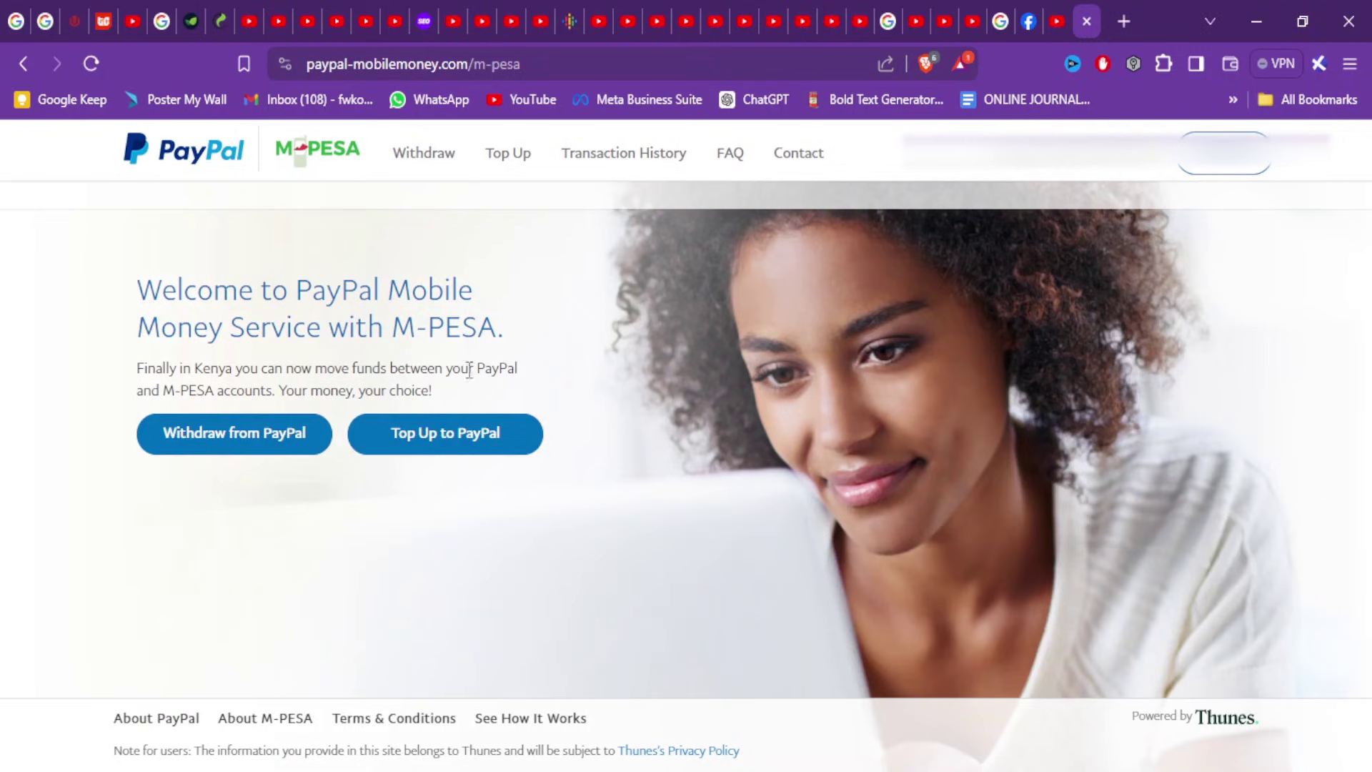
click(424, 153)
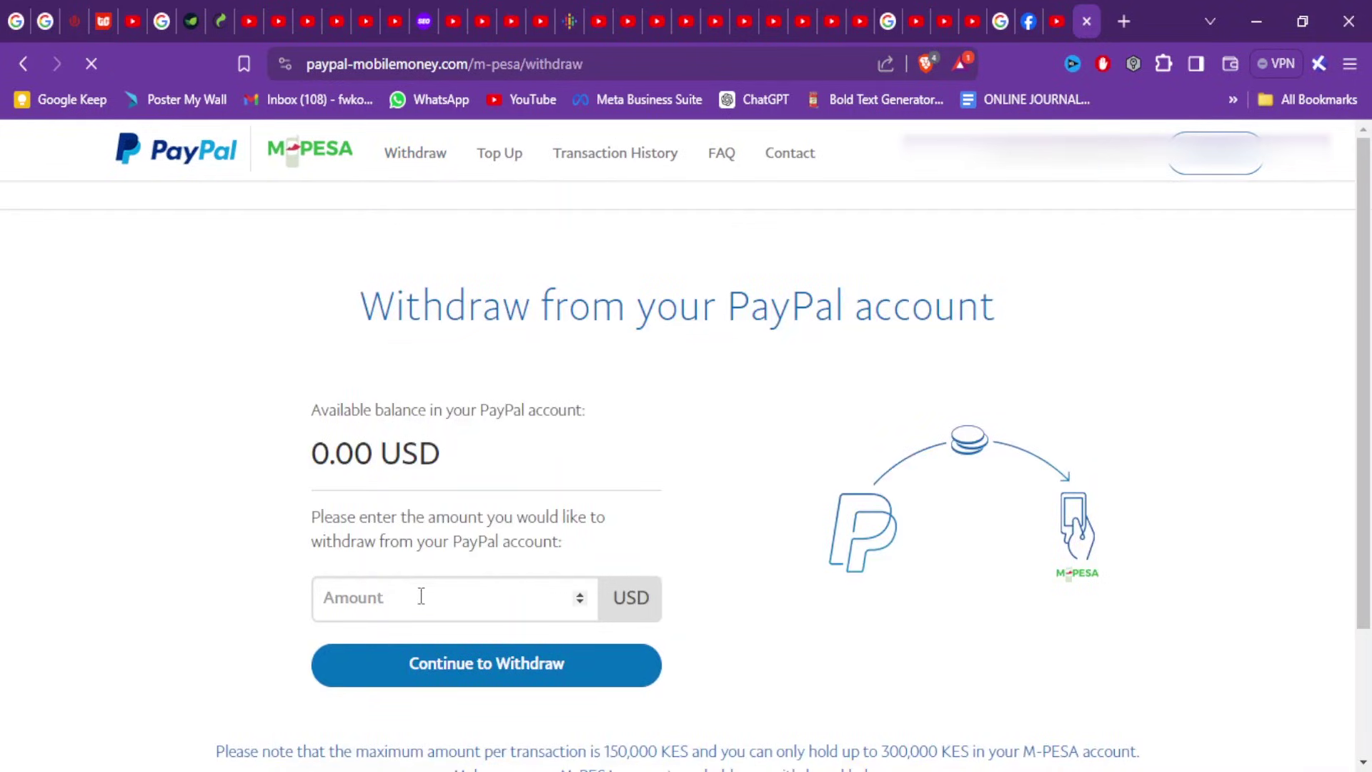
click(420, 598)
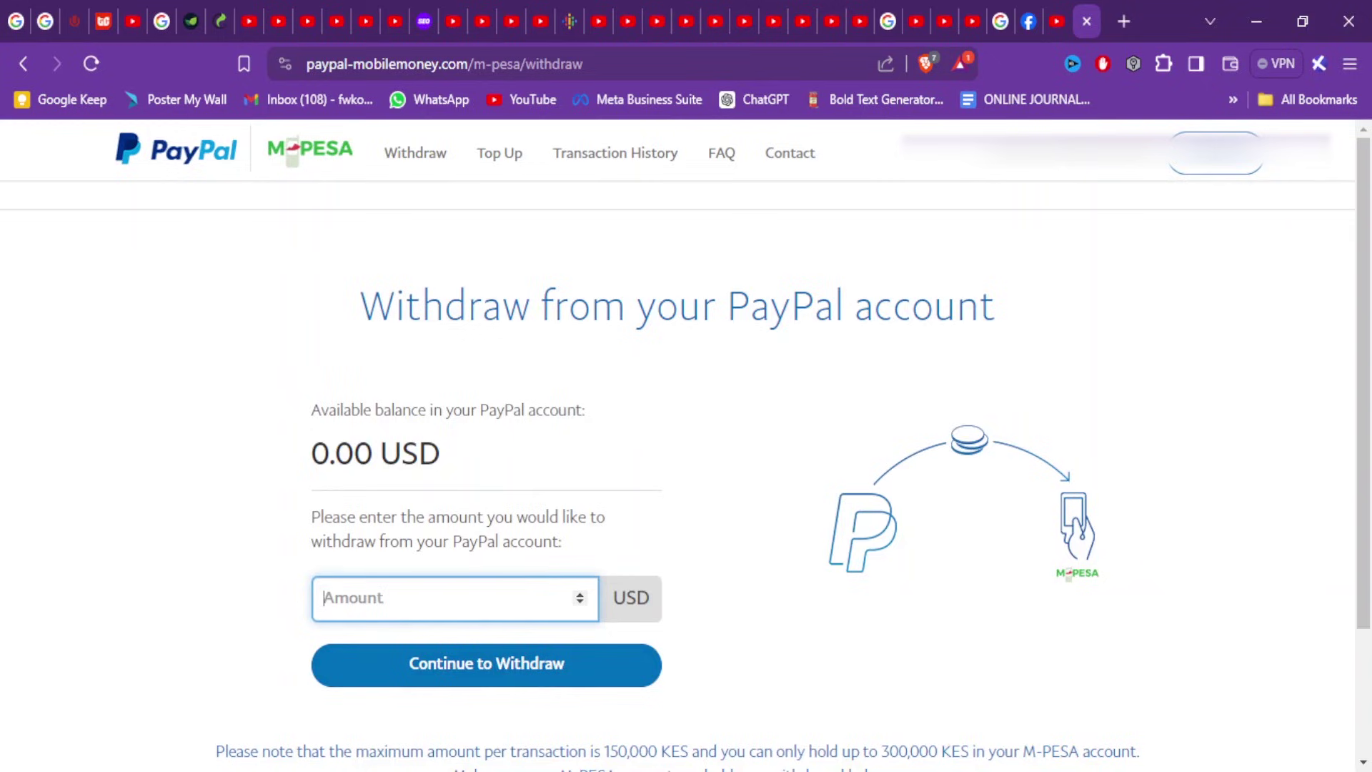
click(713, 771)
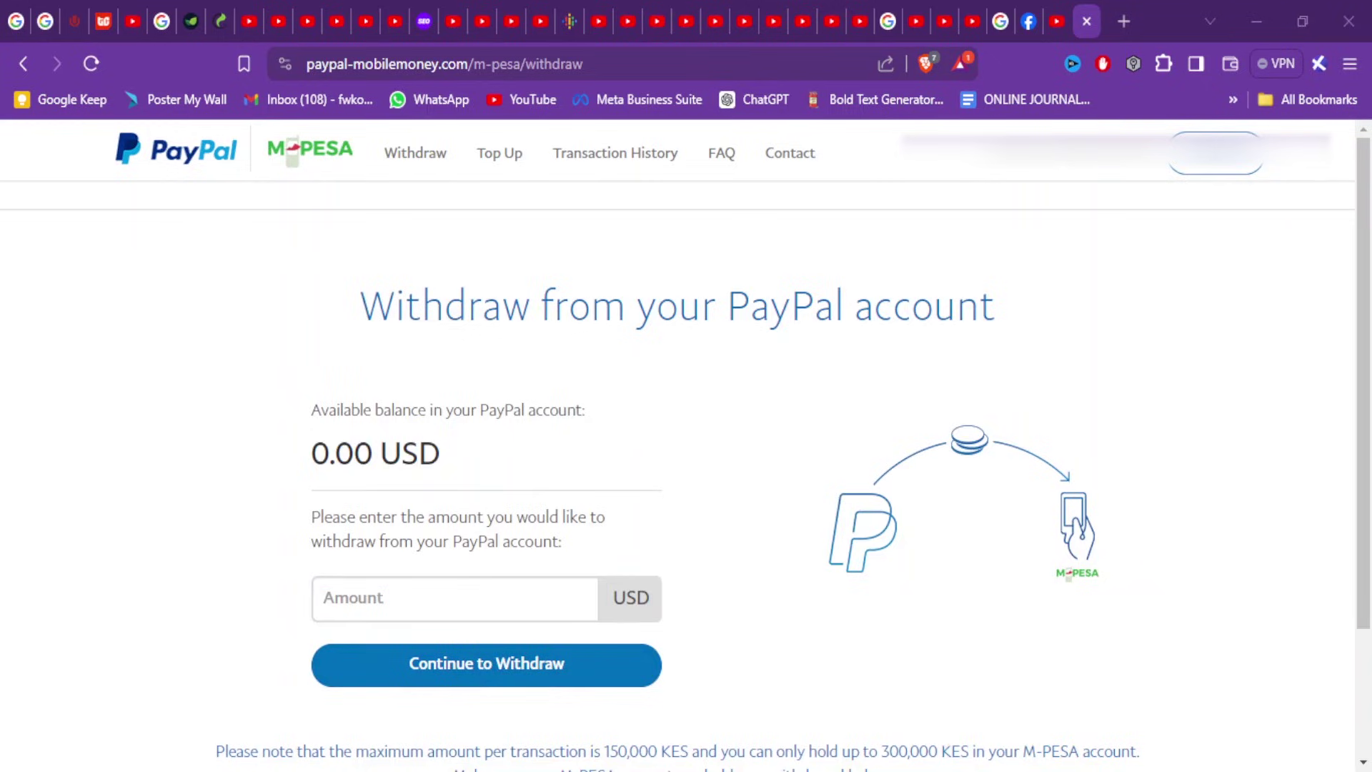